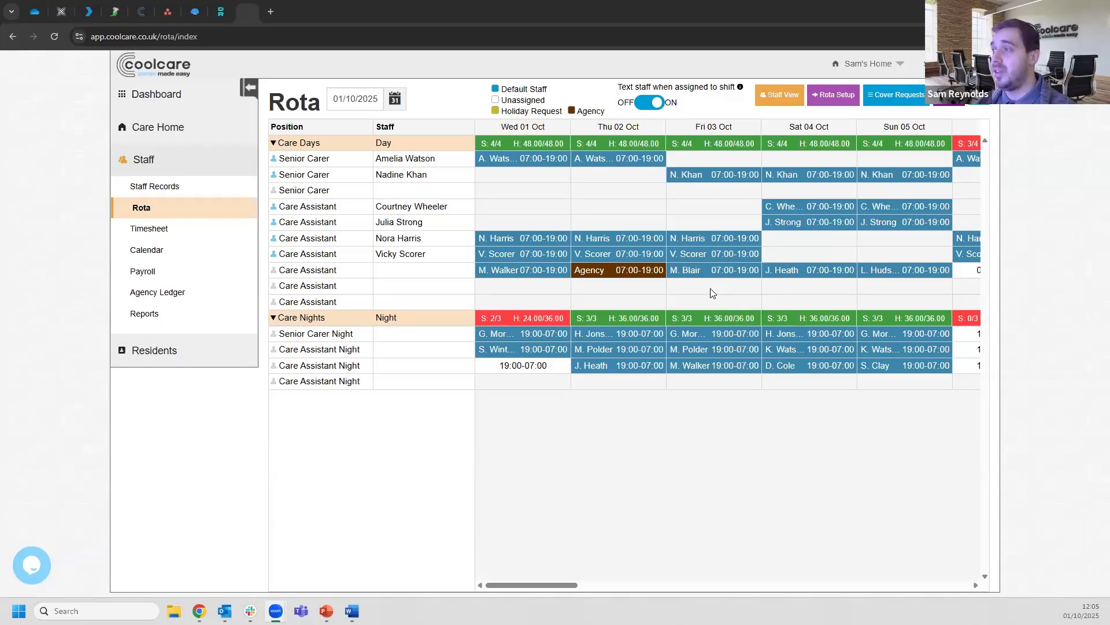
# Add an unassigned ad-hoc Day shift from 10:00 to 16:00 in Friday 03 Oct's Care Assistant slot
pyautogui.click(711, 290)
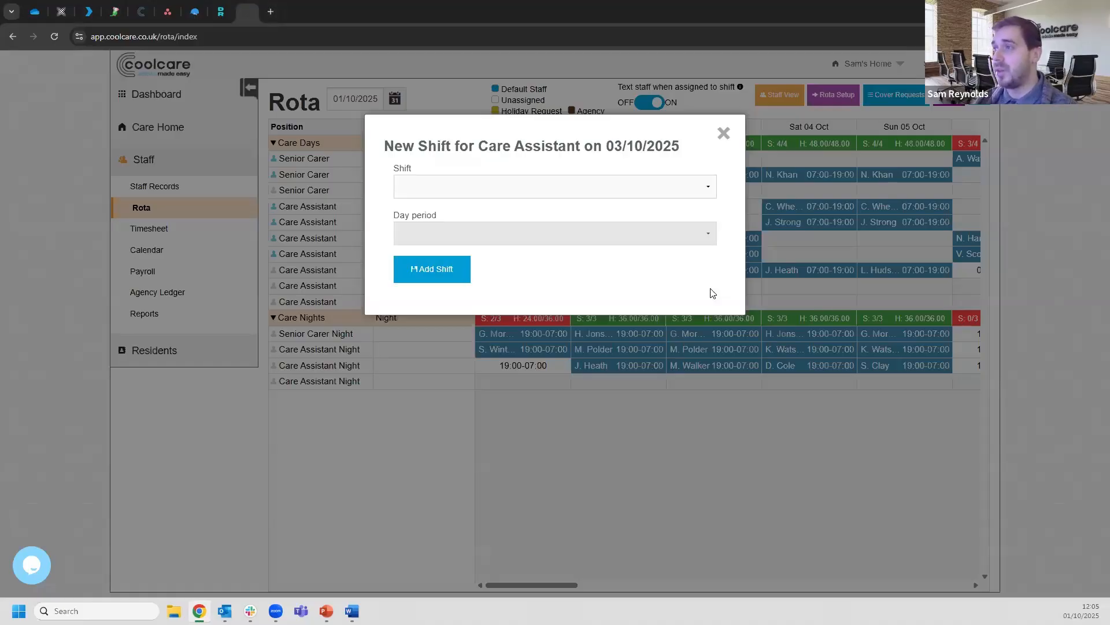
pyautogui.click(515, 194)
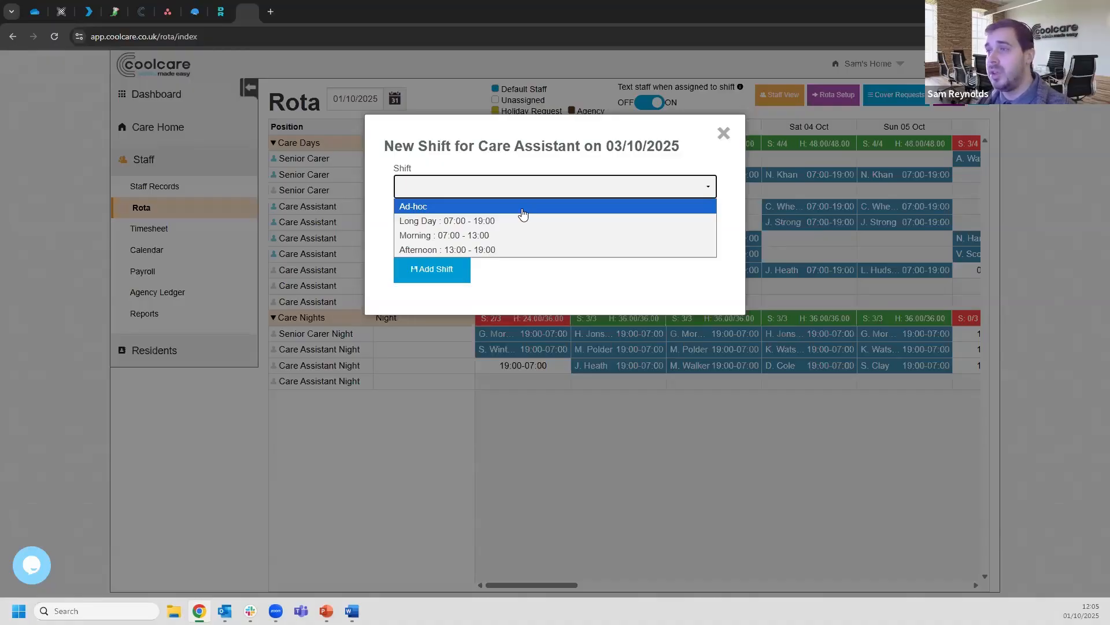
pyautogui.click(523, 214)
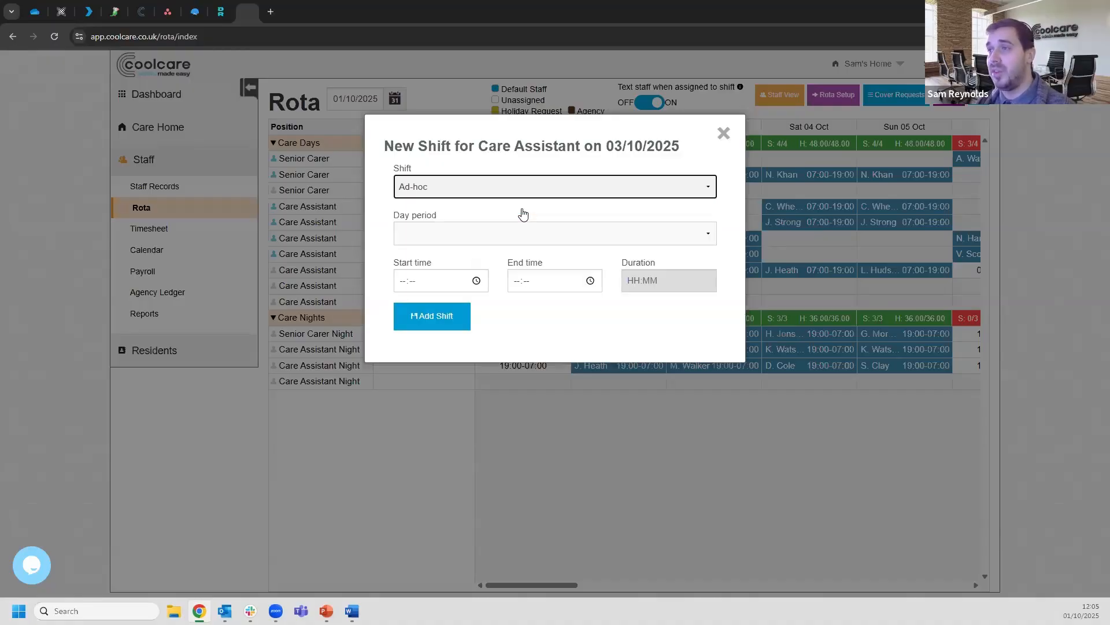
pyautogui.click(461, 235)
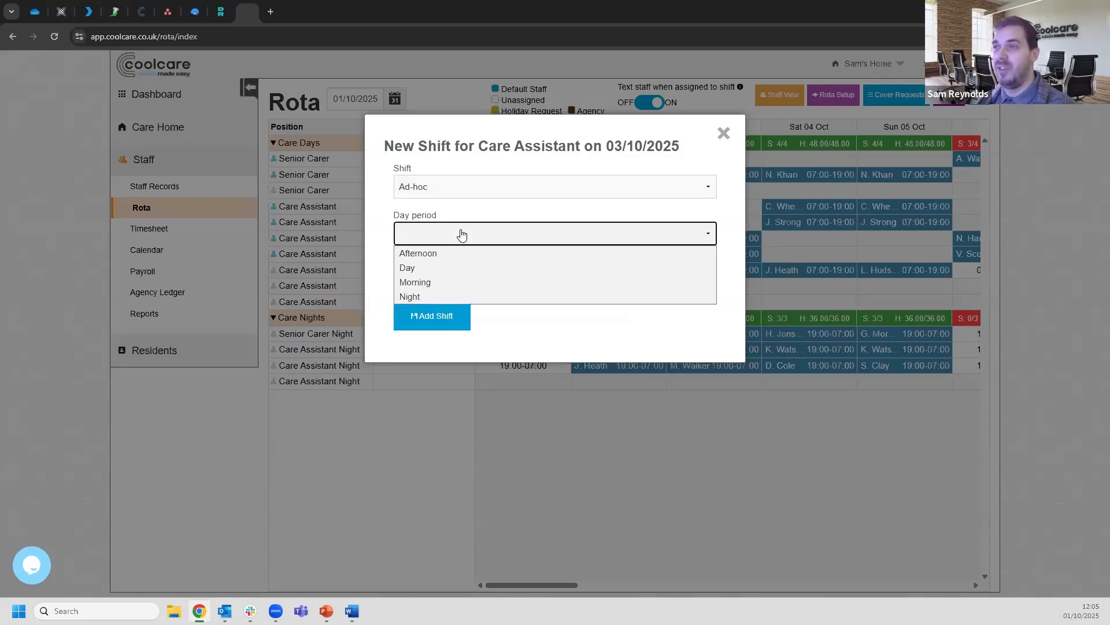
pyautogui.click(456, 268)
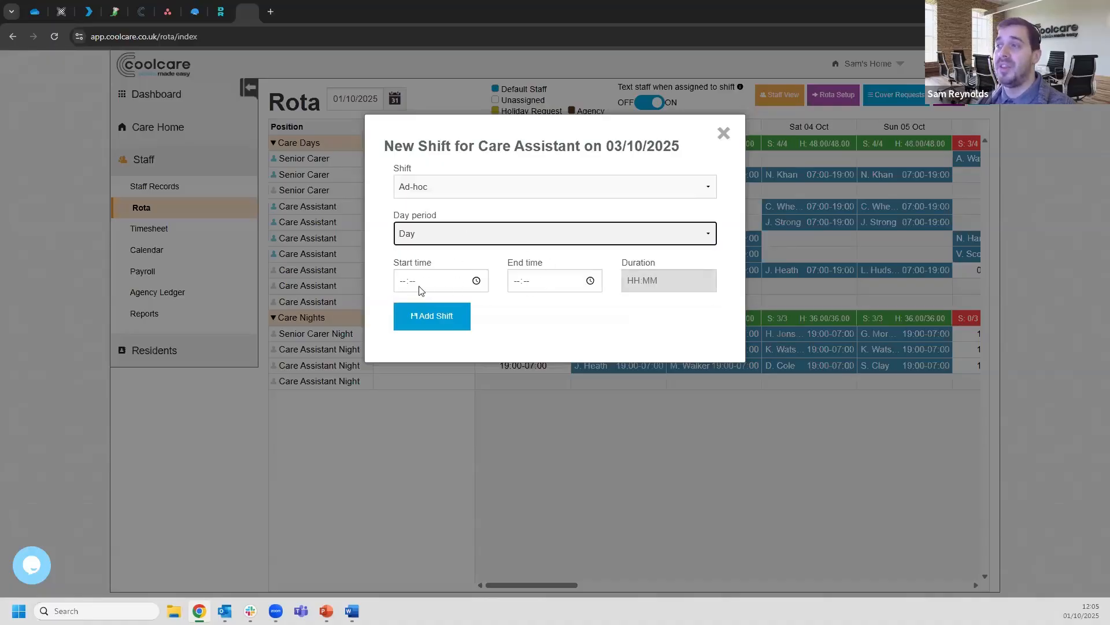
pyautogui.click(403, 282)
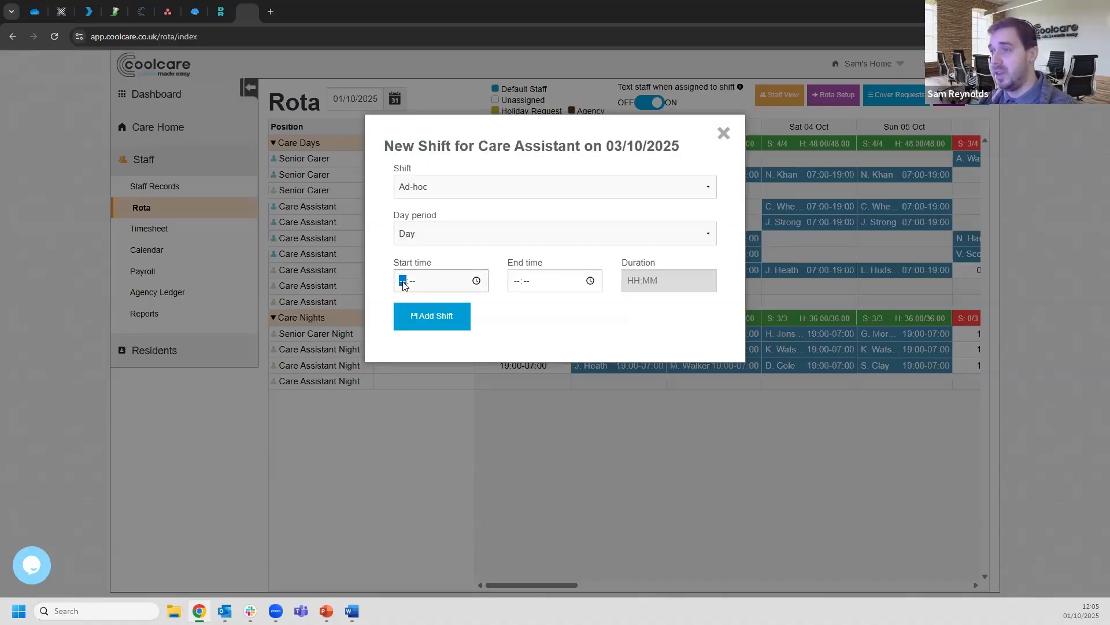
pyautogui.write('1000')
pyautogui.press('Tab')
pyautogui.press('Tab')
pyautogui.write('16:00')
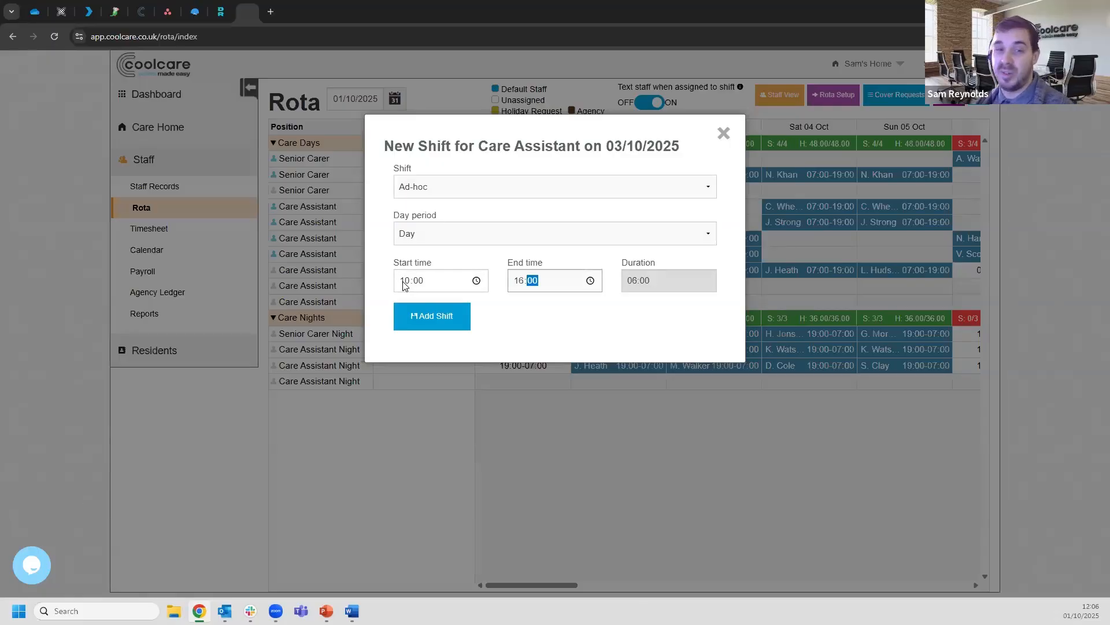
pyautogui.click(591, 321)
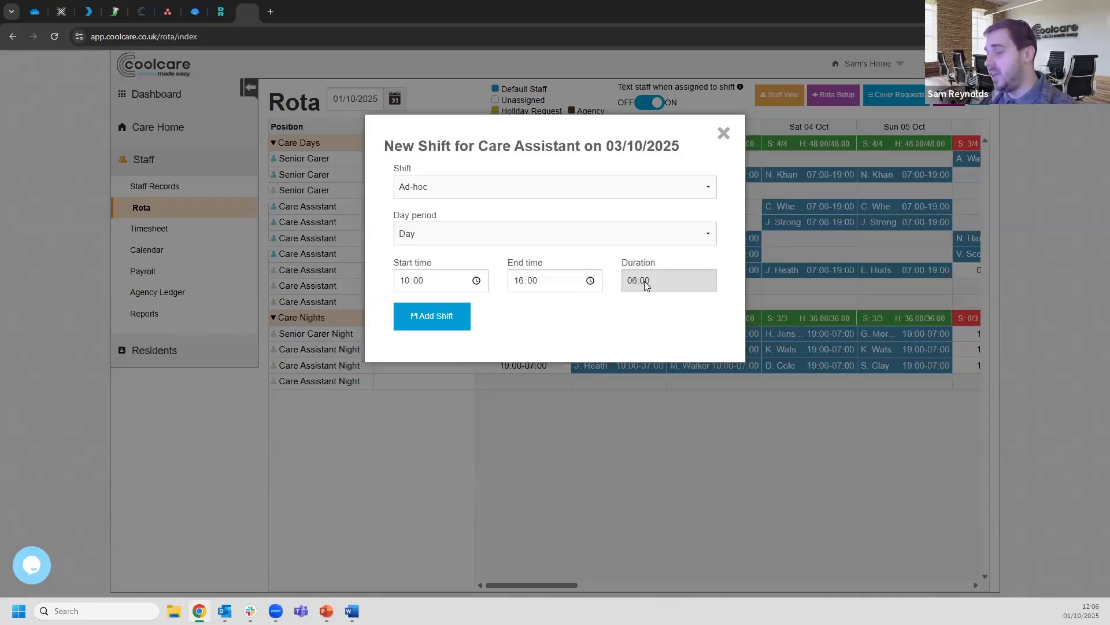
pyautogui.click(430, 324)
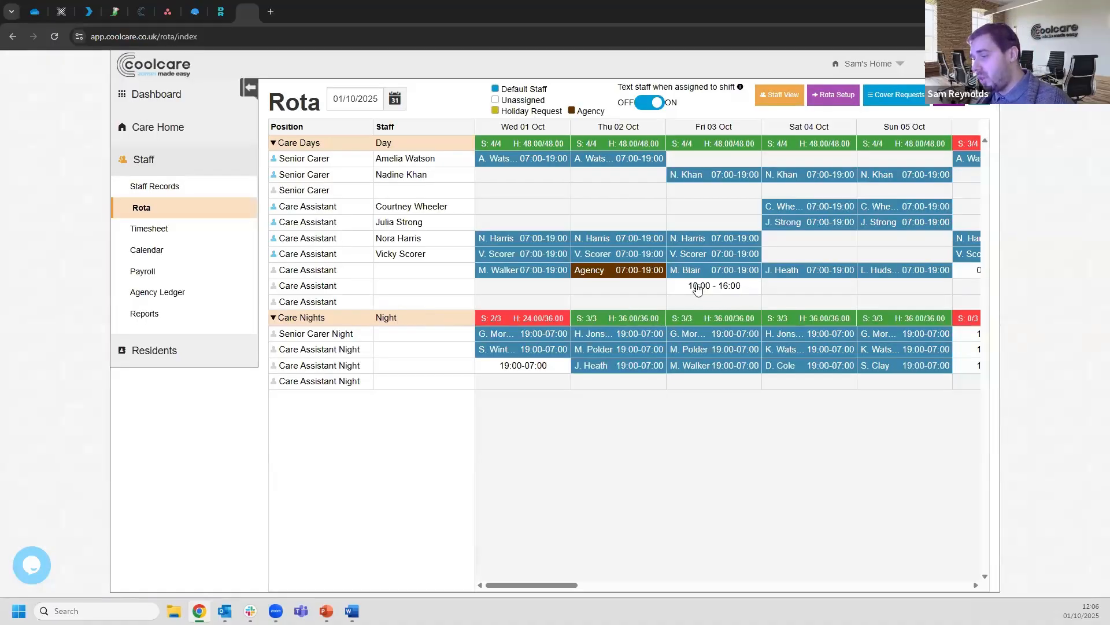
# Assign the chosen staff member to Friday's 10:00–16:00 ad-hoc shift, bringing day cover to 5/4
pyautogui.click(729, 289)
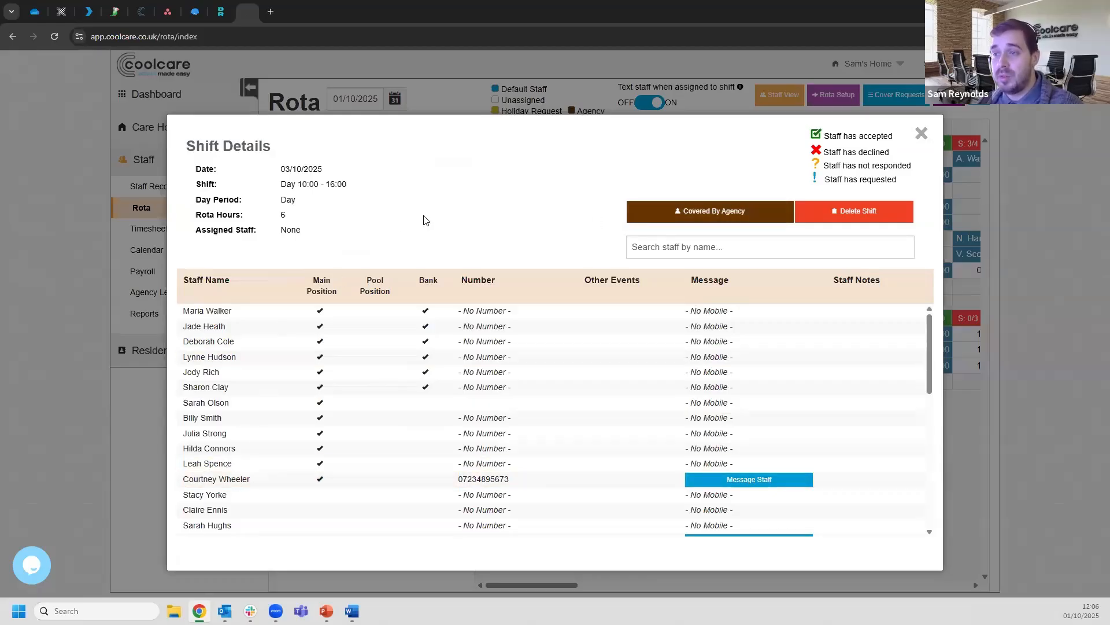
pyautogui.click(286, 407)
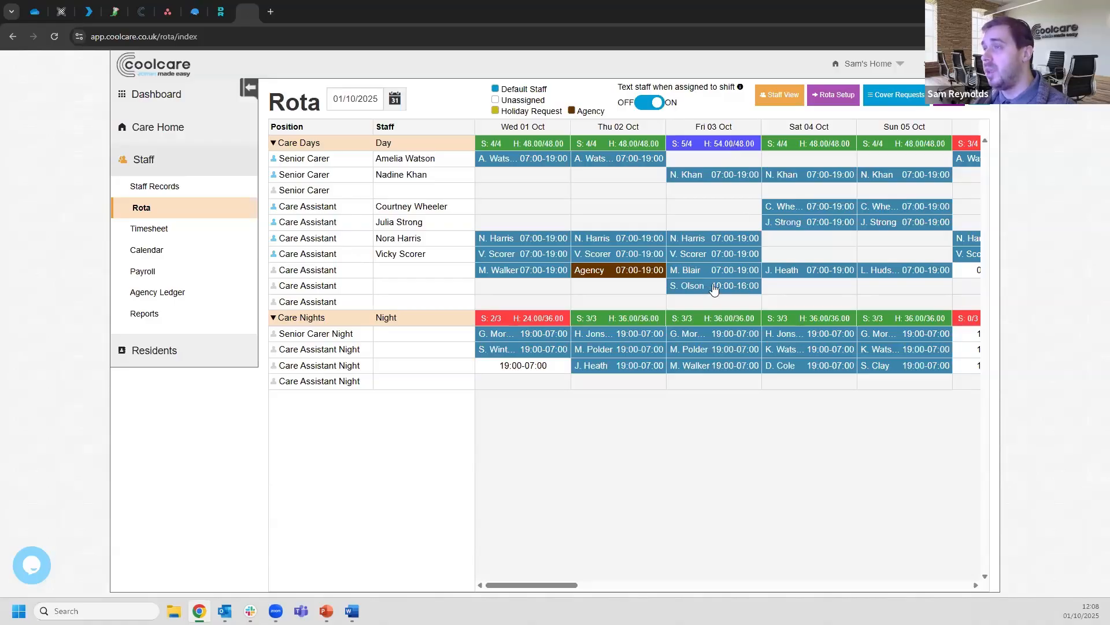
pyautogui.click(517, 274)
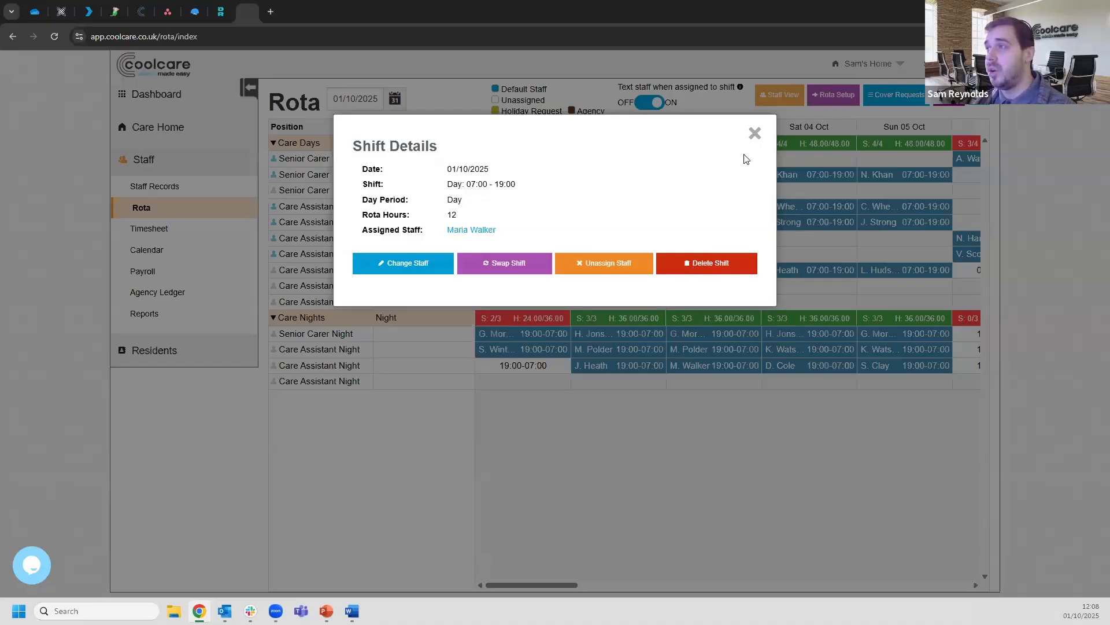
# Delete the Wednesday 01 Oct 07:00–19:00 Care Assistant day shift, dropping day cover to 3/4
pyautogui.click(714, 273)
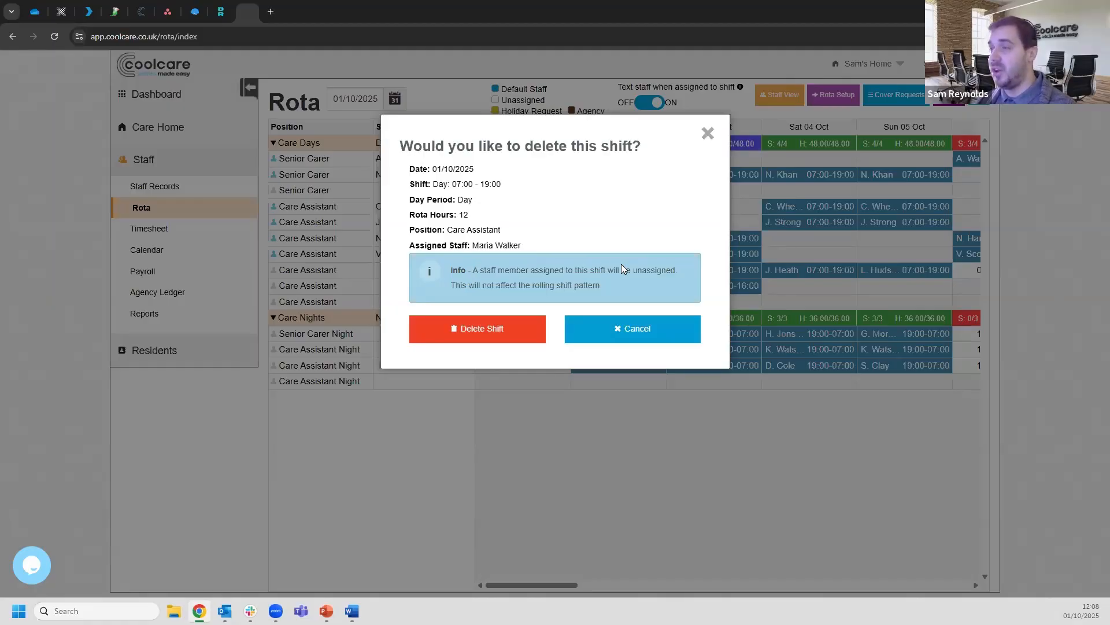
pyautogui.moveTo(451, 287)
pyautogui.mouseDown()
pyautogui.moveTo(602, 286)
pyautogui.moveTo(426, 286)
pyautogui.moveTo(484, 271)
pyautogui.moveTo(451, 286)
pyautogui.mouseUp()
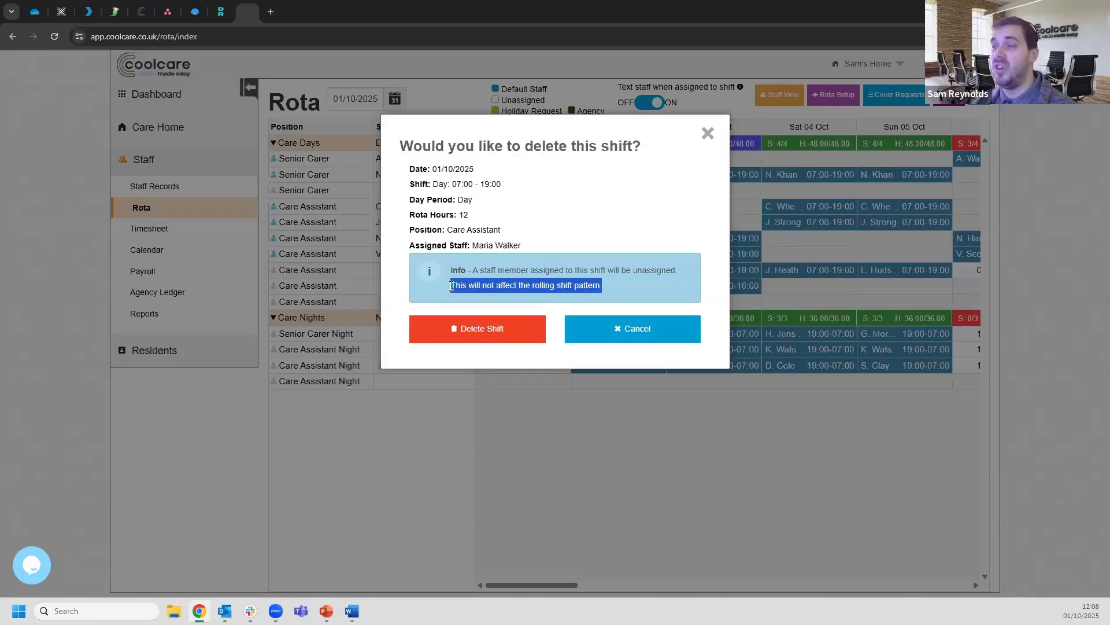
pyautogui.click(534, 285)
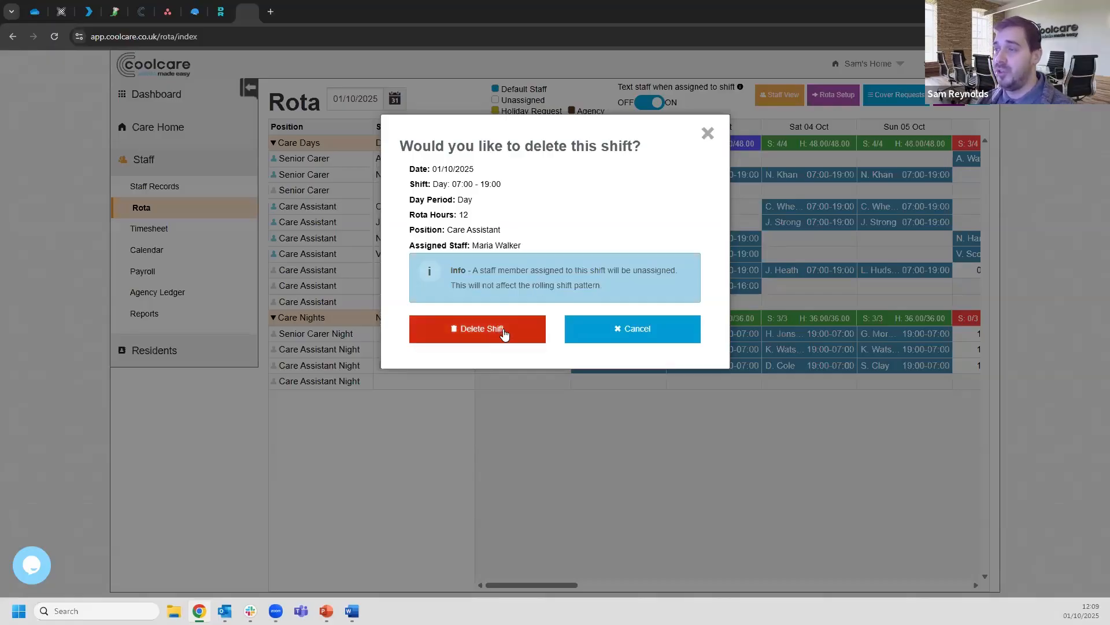
pyautogui.click(503, 328)
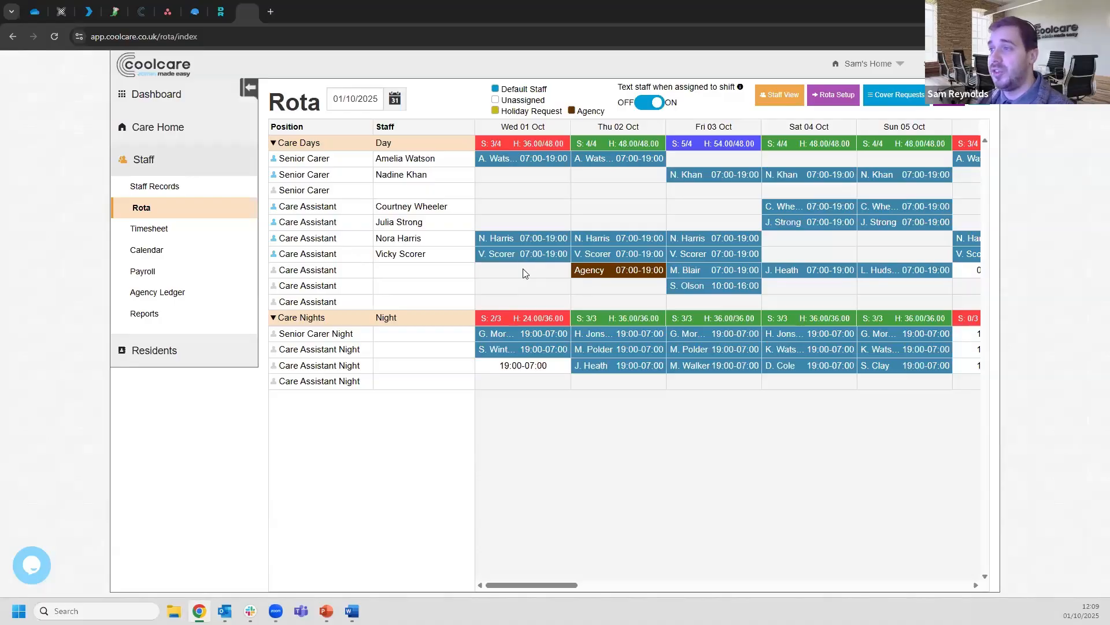
pyautogui.click(525, 273)
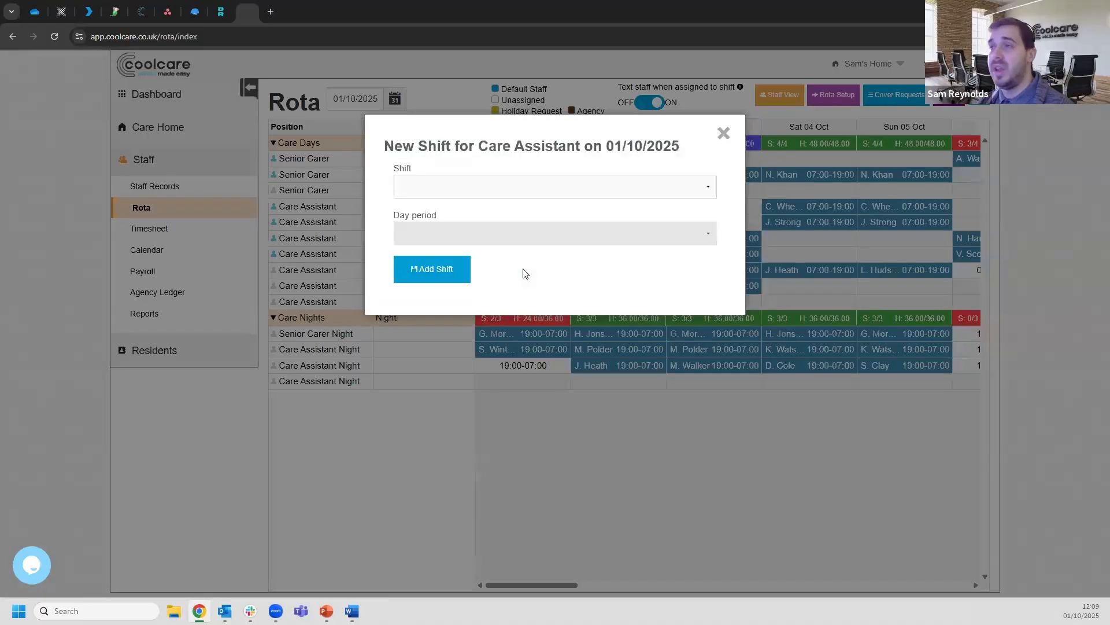
# Fill Wednesday 01 Oct's empty slot with an unassigned ad-hoc 07:00–15:00 Day shift
pyautogui.click(459, 186)
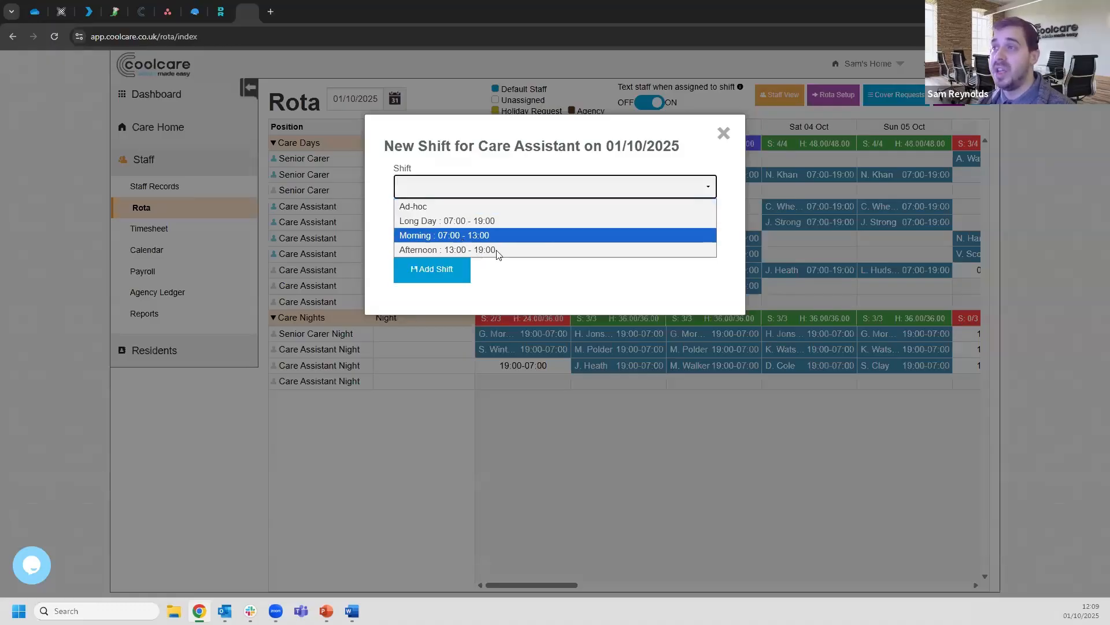
pyautogui.click(469, 214)
pyautogui.click(431, 233)
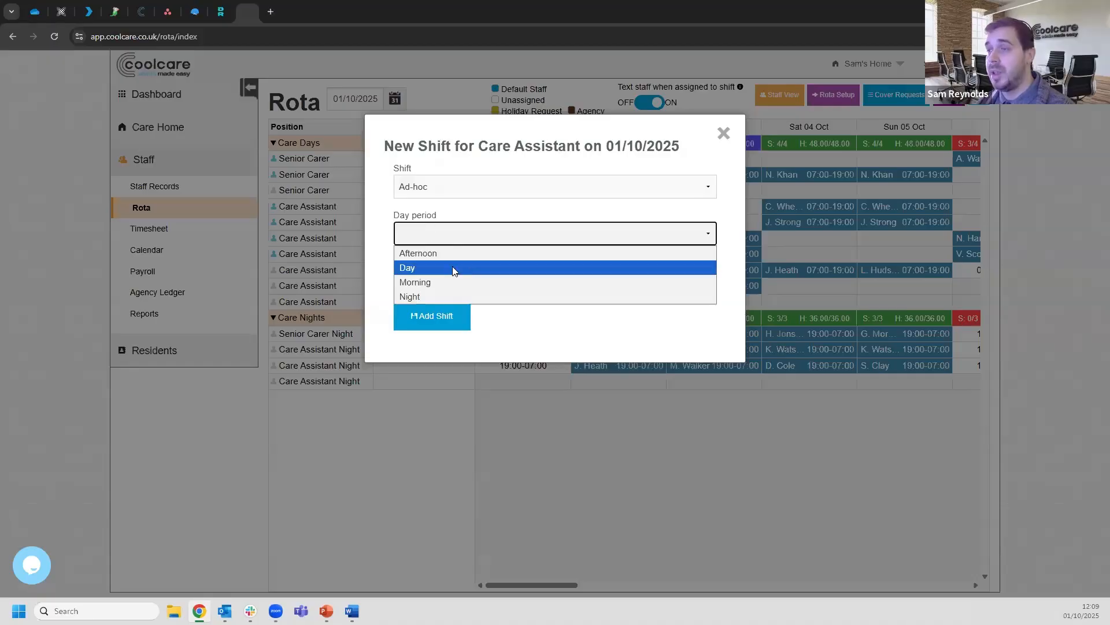
pyautogui.click(470, 268)
pyautogui.click(403, 280)
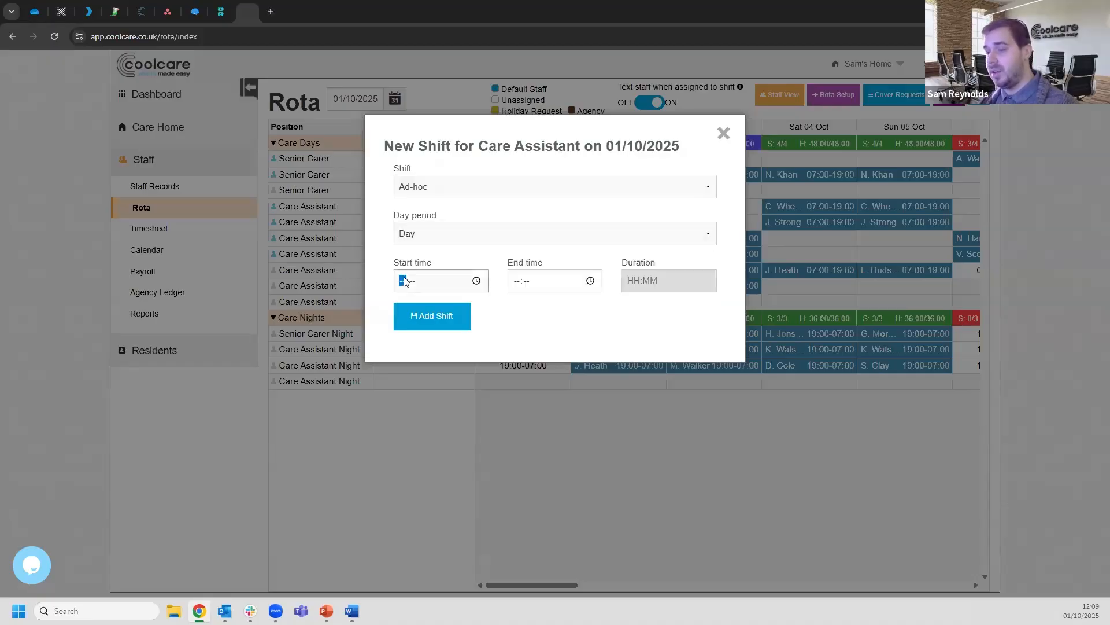
pyautogui.write('0700')
pyautogui.press('Tab')
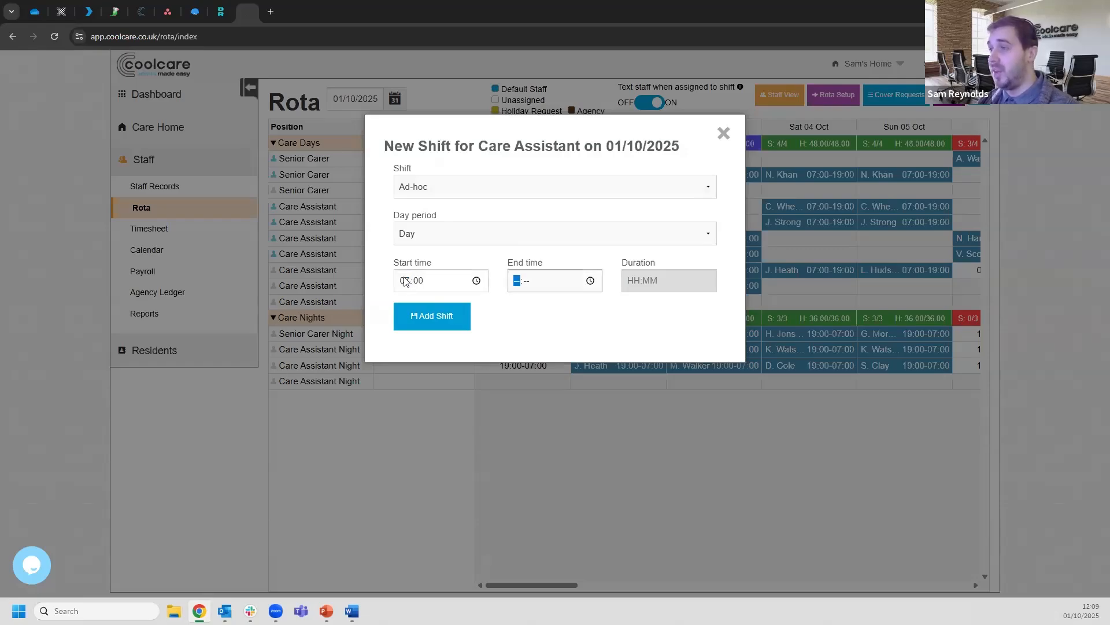
pyautogui.write('1500')
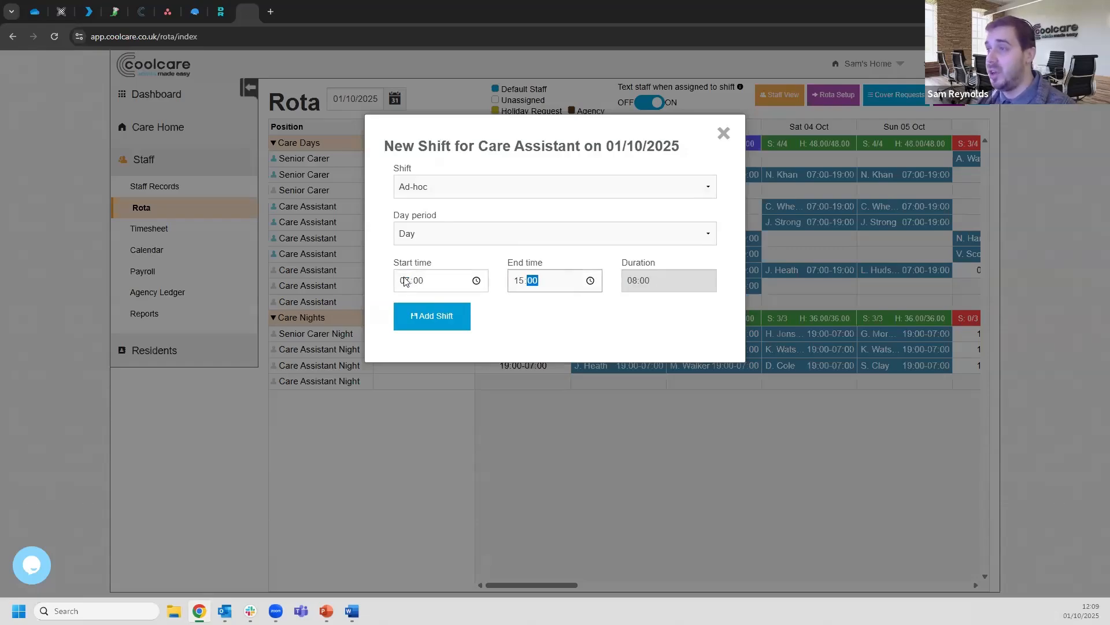
pyautogui.click(429, 316)
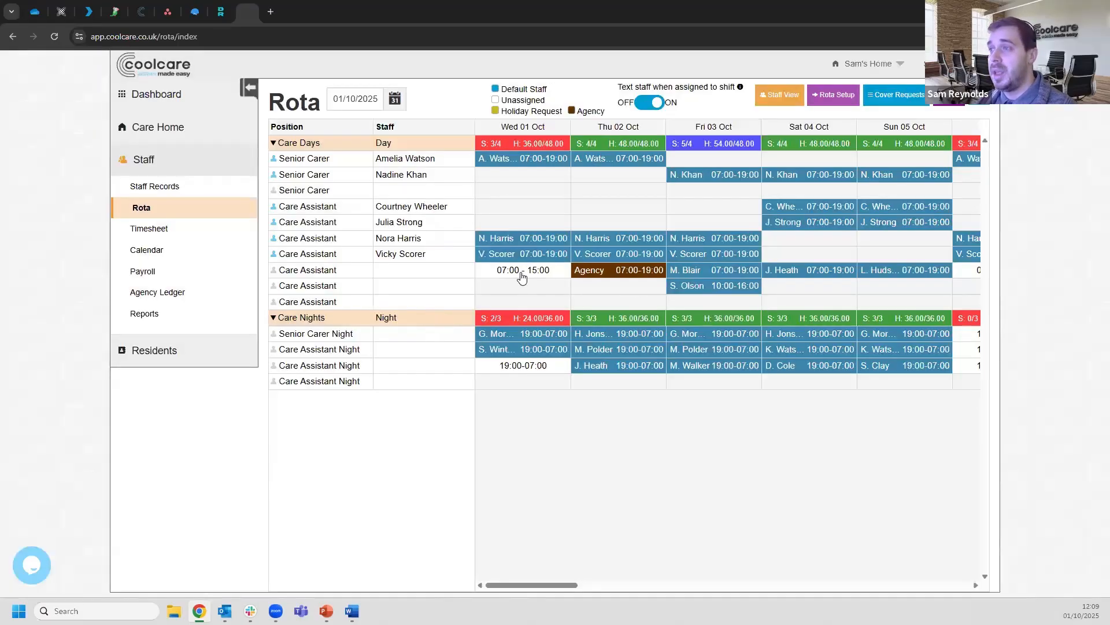
# Put the same staff member on Wednesday's 07:00–15:00 shift, lifting day cover to 4/4
pyautogui.click(522, 278)
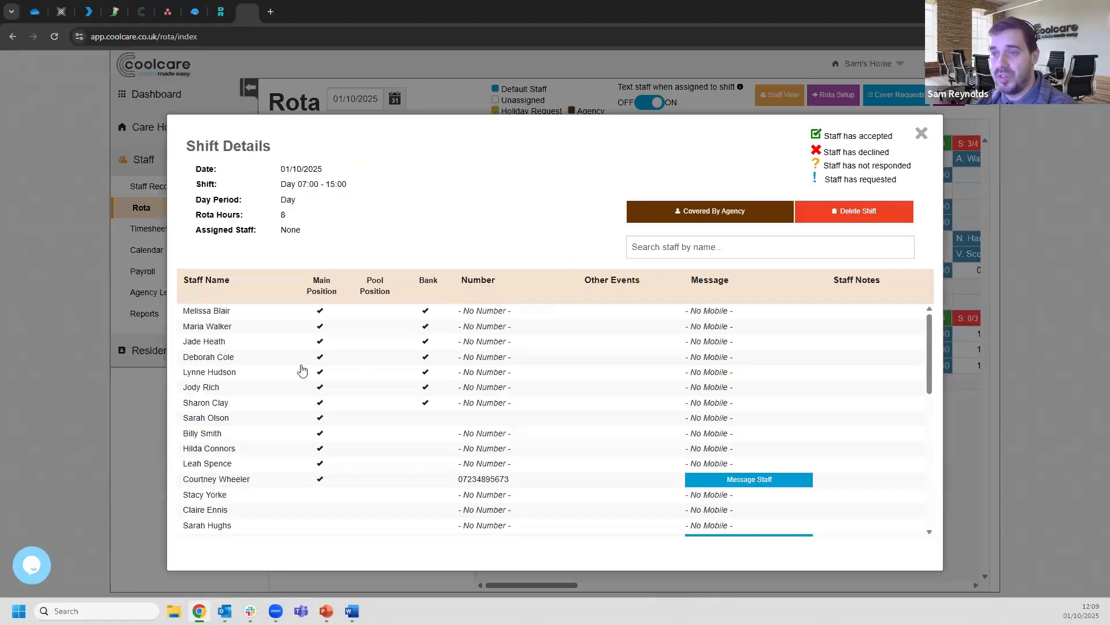
pyautogui.click(251, 328)
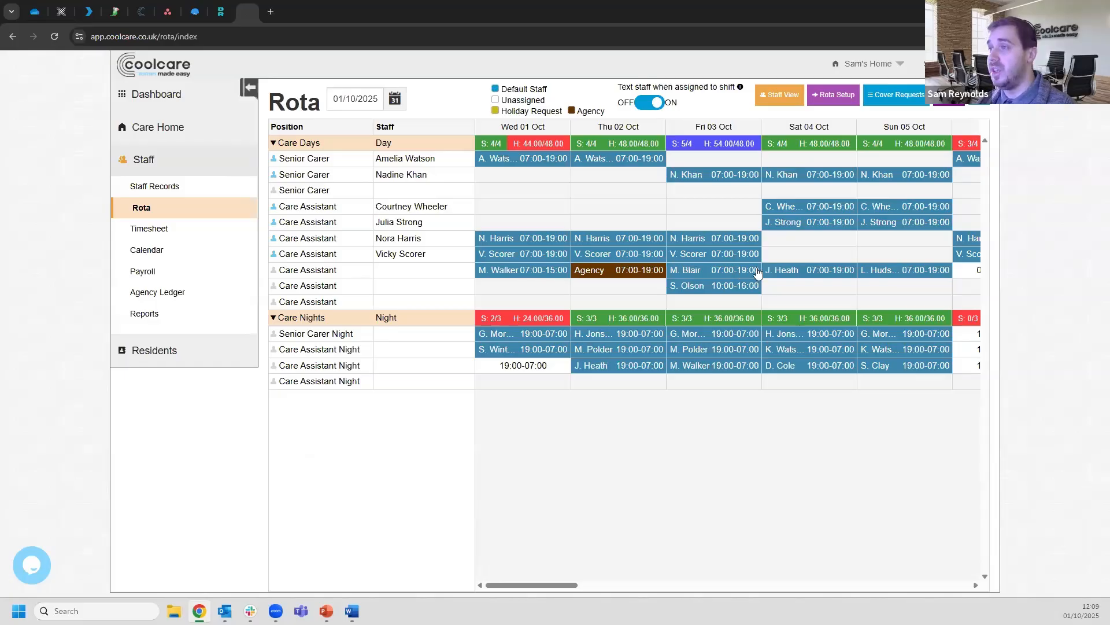
# Add an ad-hoc 15:00–19:00 Day shift on Wednesday 01 Oct and bring up its available staff
pyautogui.click(520, 293)
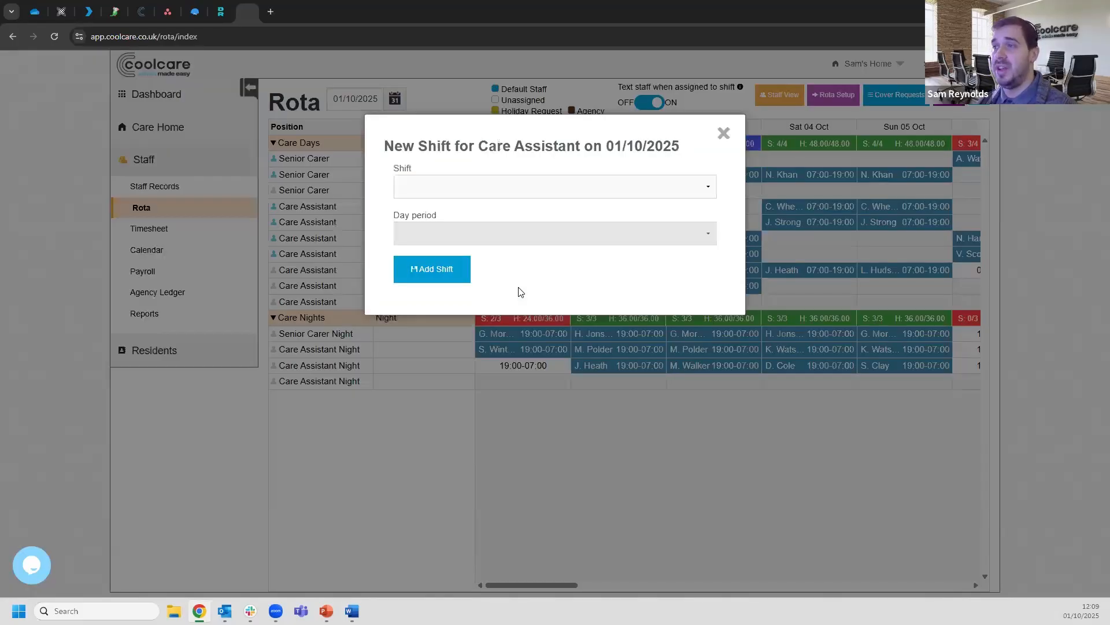
pyautogui.click(440, 189)
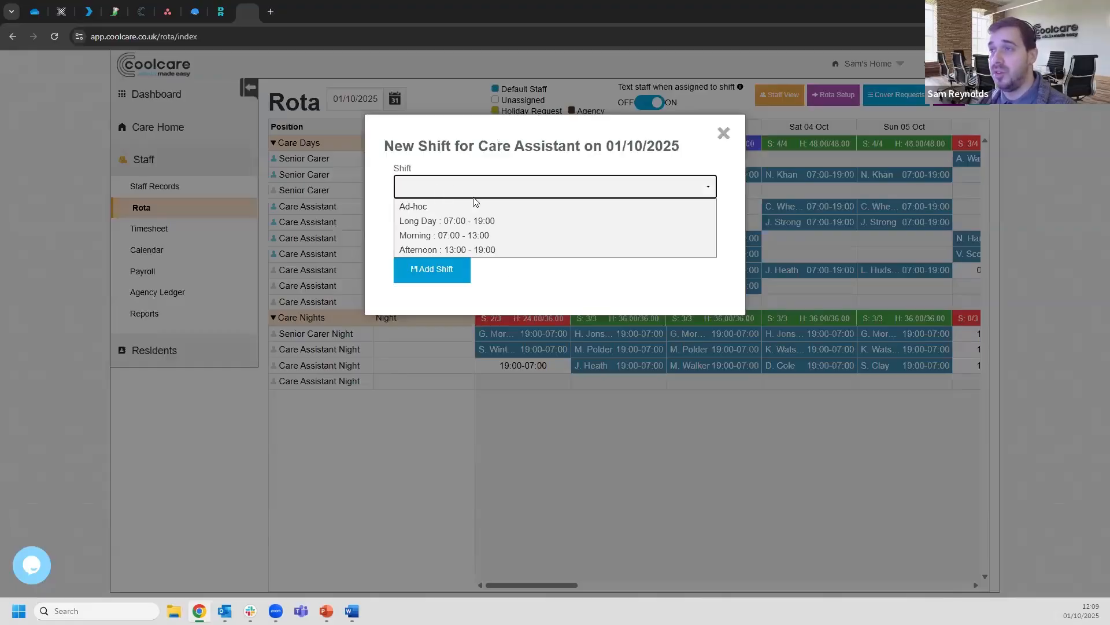
pyautogui.click(474, 207)
pyautogui.click(439, 234)
pyautogui.click(418, 274)
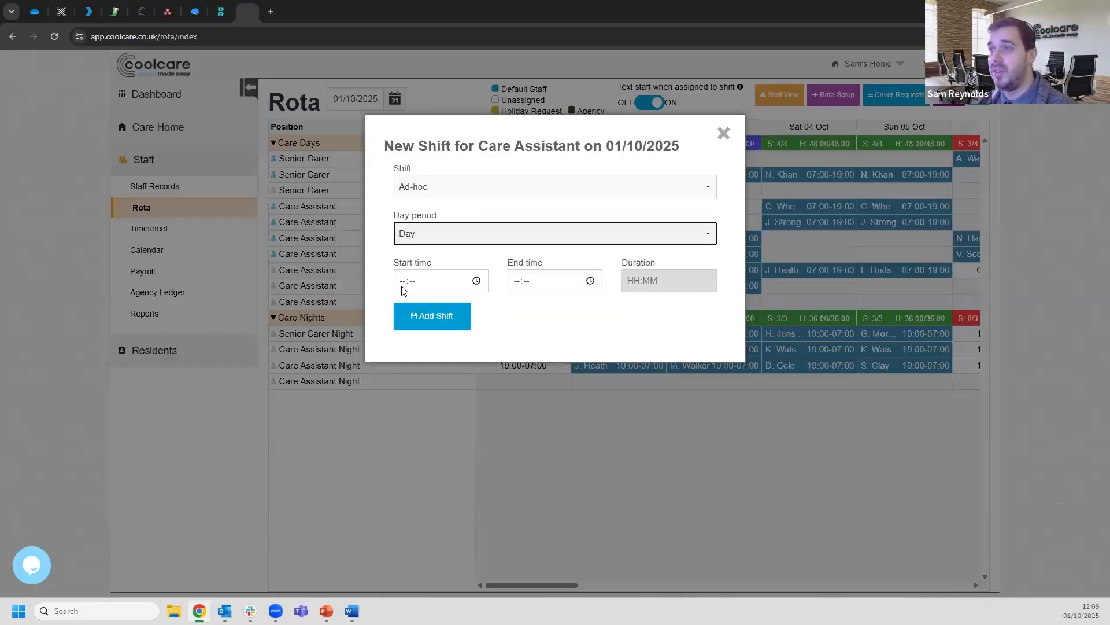
pyautogui.click(402, 286)
pyautogui.write('1500')
pyautogui.press('Tab')
pyautogui.write('1900')
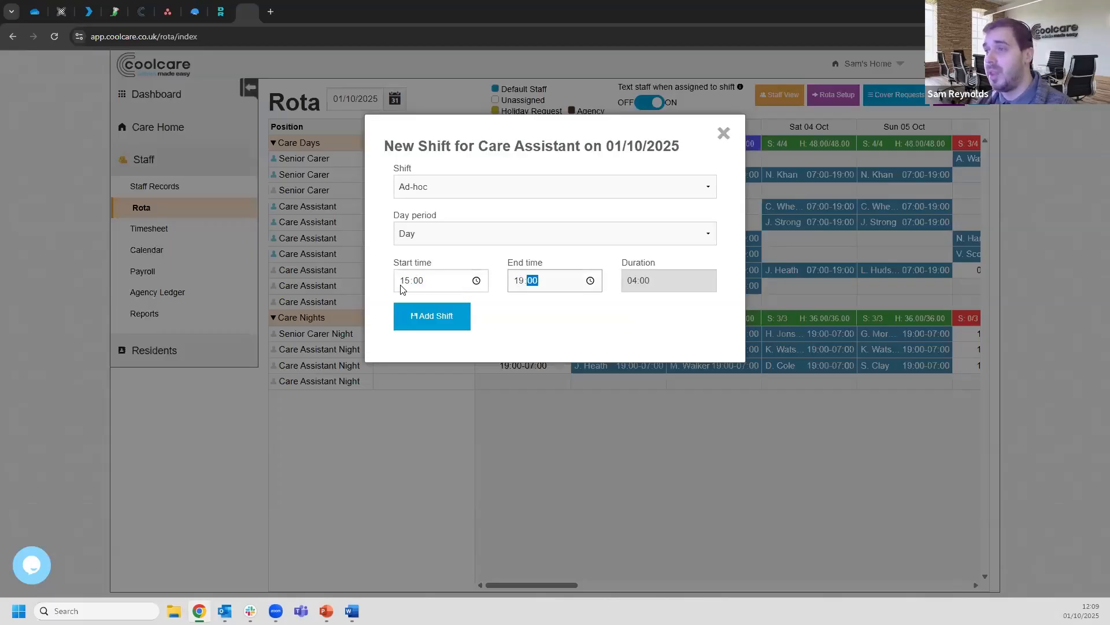
pyautogui.click(449, 320)
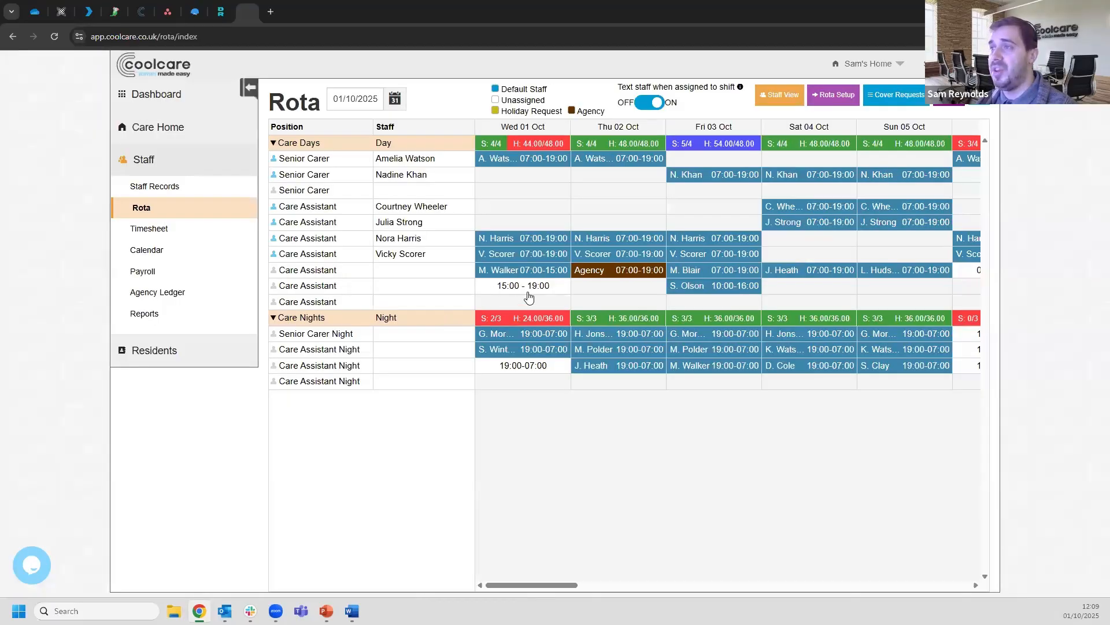
pyautogui.click(528, 291)
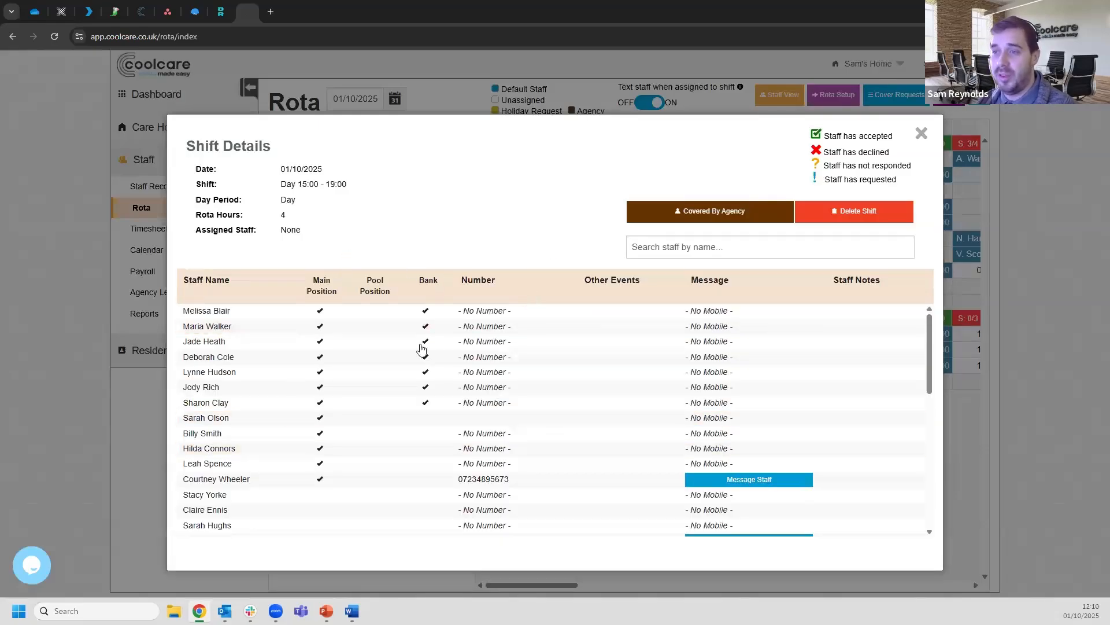
# Assign the only staff member with a mobile number to Wednesday's 15:00–19:00 shift
pyautogui.click(308, 480)
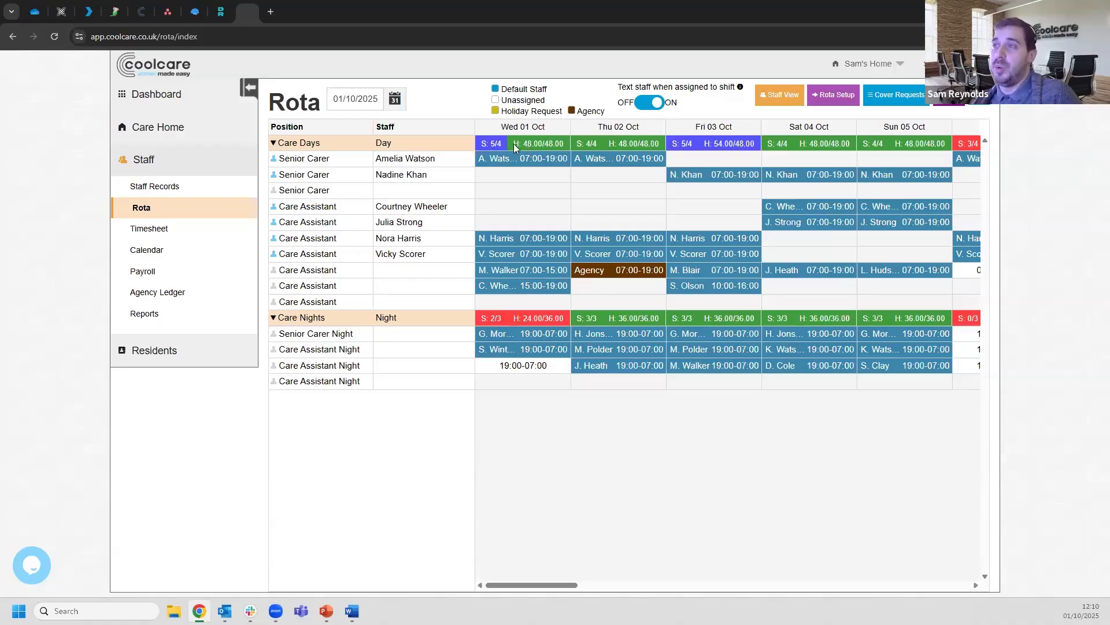
pyautogui.click(525, 297)
# Unassign Wednesday's 15:00–19:00 shift, then give it back to the same staff member
pyautogui.click(610, 258)
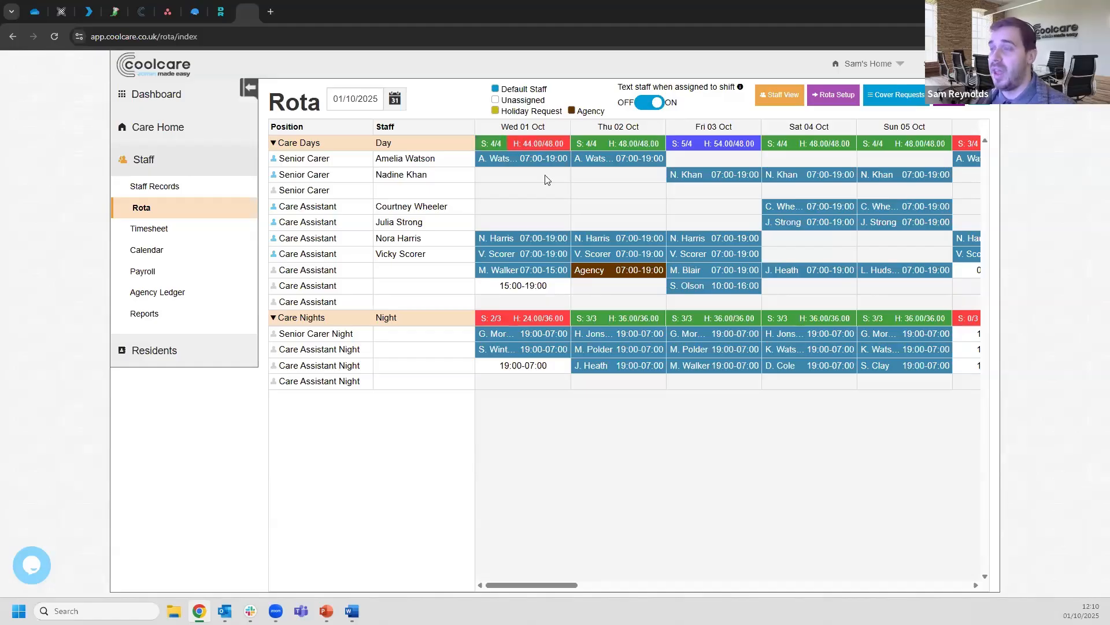
pyautogui.click(509, 294)
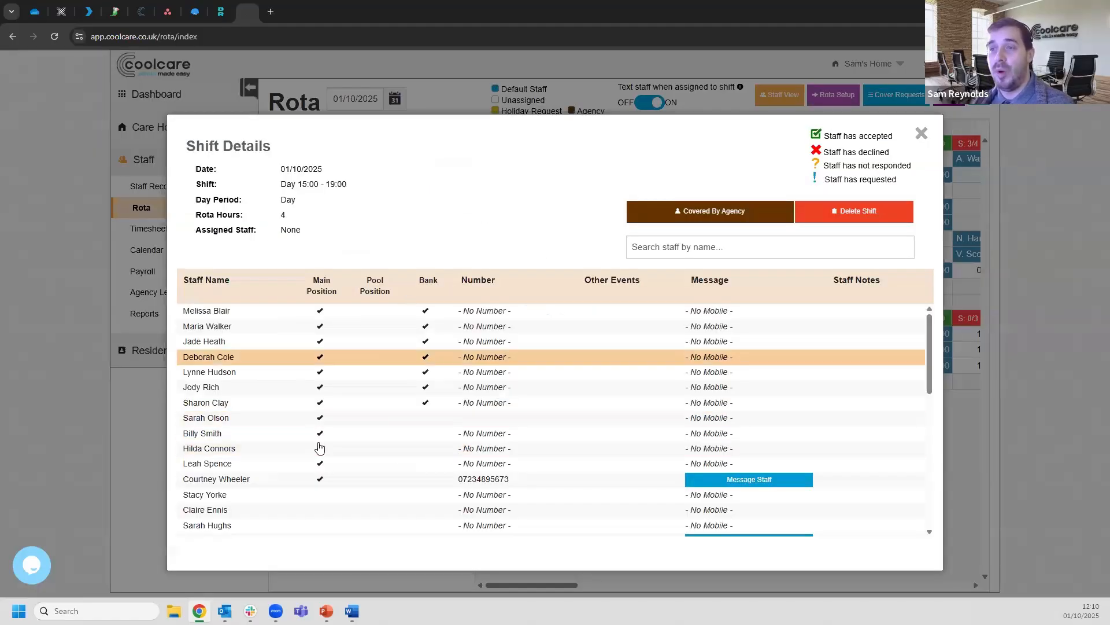
pyautogui.click(301, 479)
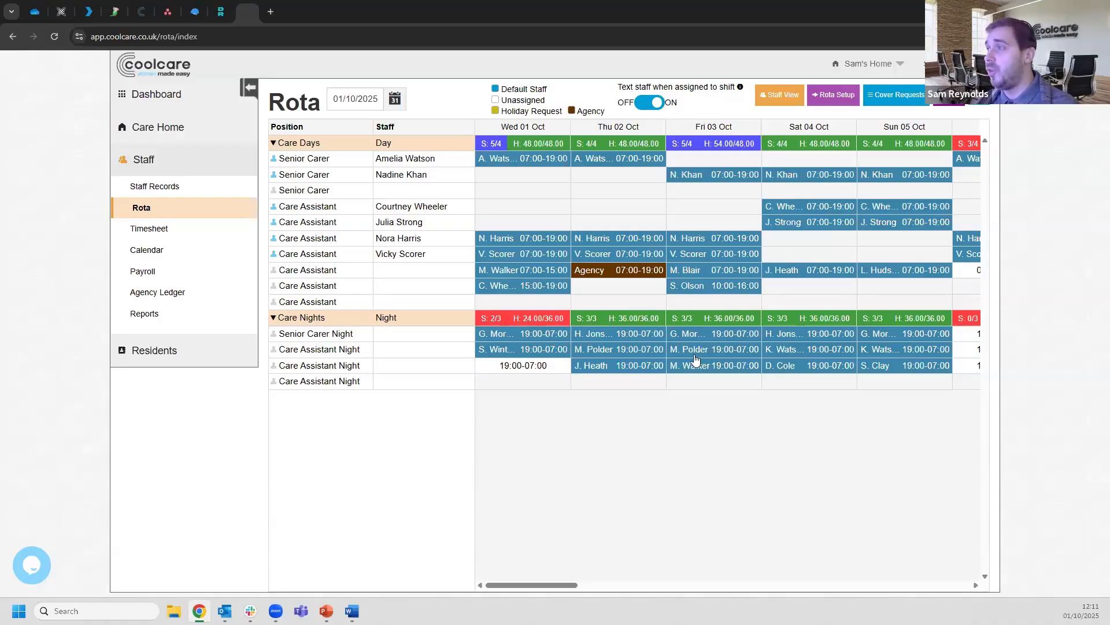
# Delete the Saturday 04 Oct 07:00–19:00 shift, leaving day cover at 3/4 and 36.00/48.00 hours
pyautogui.click(811, 273)
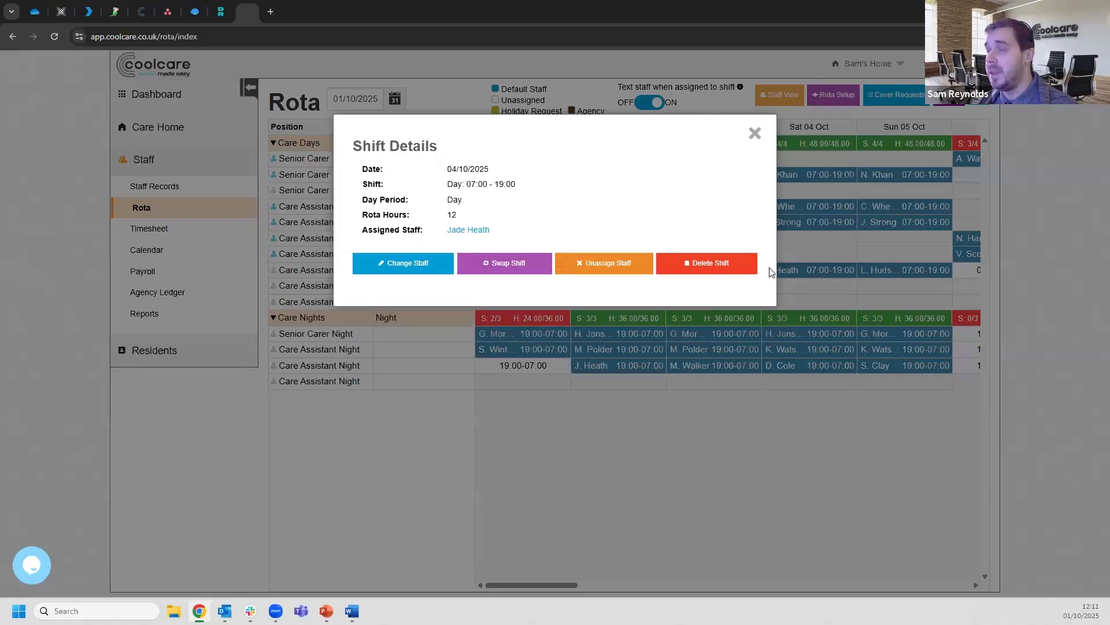
pyautogui.click(716, 265)
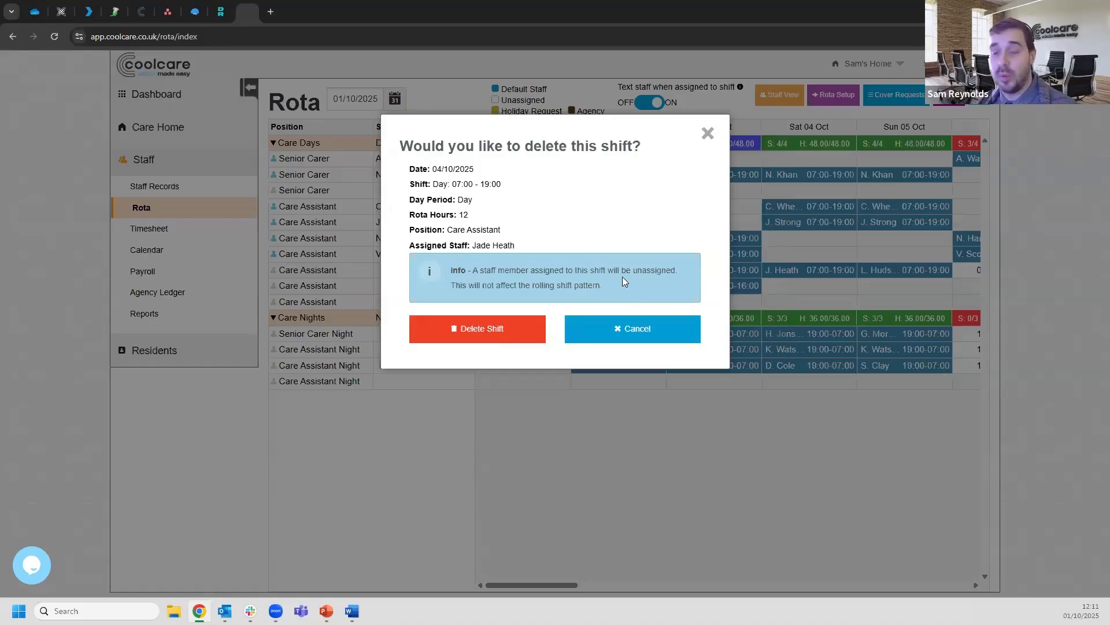
pyautogui.click(517, 328)
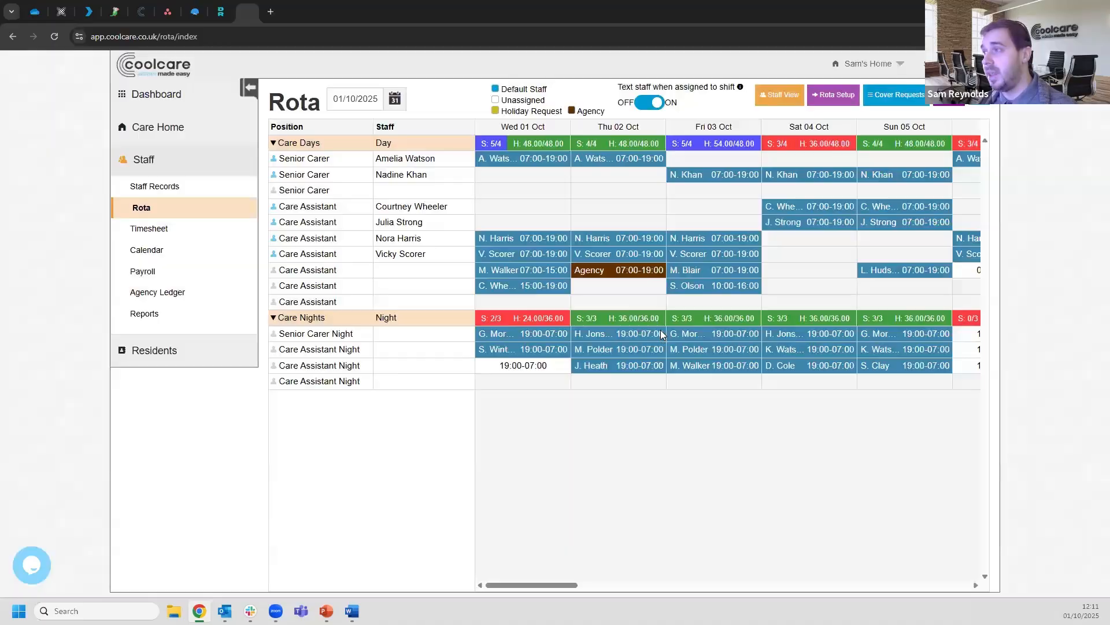
# Put an unassigned ad-hoc 08:00–20:00 Day shift into Saturday 04 Oct's empty Care Assistant slot
pyautogui.click(799, 276)
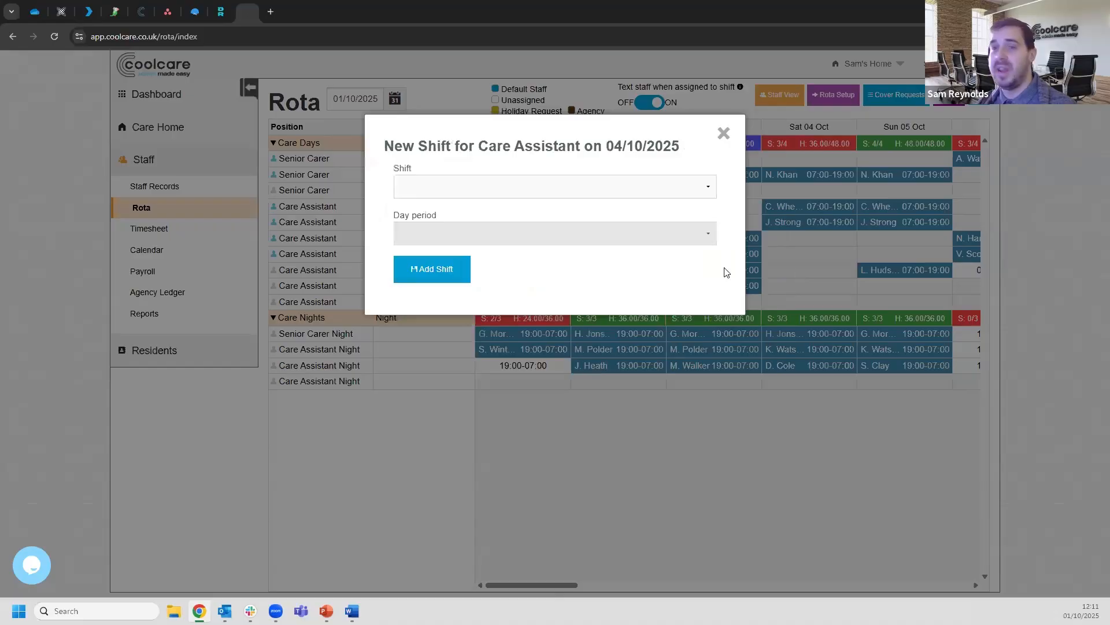
pyautogui.click(451, 194)
pyautogui.click(446, 210)
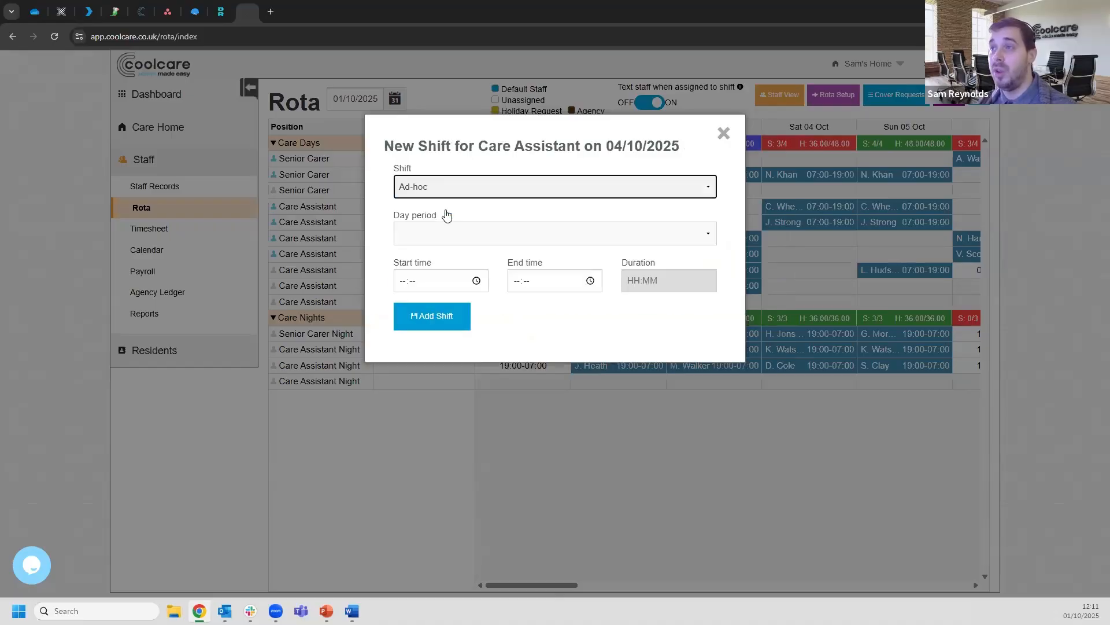
pyautogui.click(437, 242)
pyautogui.click(422, 264)
pyautogui.click(399, 282)
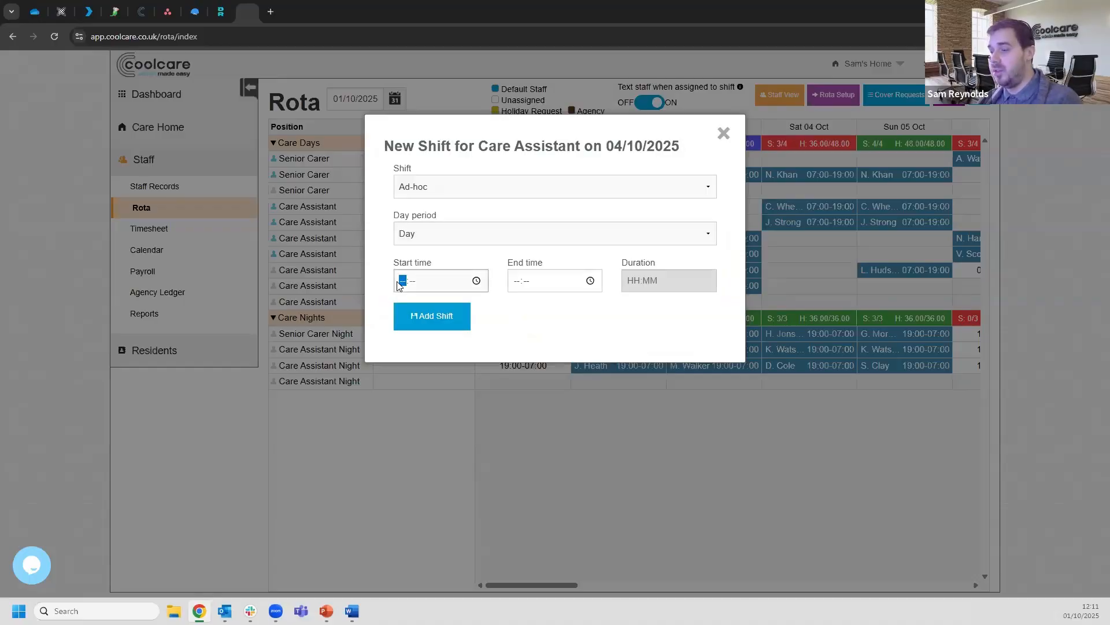
pyautogui.write('0800')
pyautogui.press('Tab')
pyautogui.press('Tab')
pyautogui.write('2000')
pyautogui.click(432, 319)
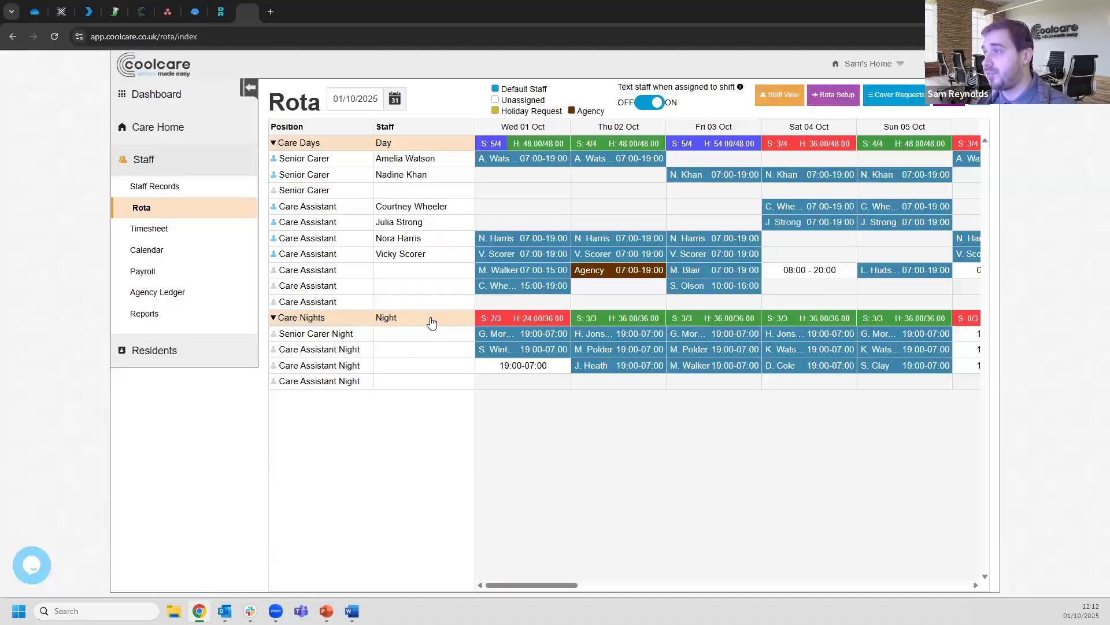
# Give the new Saturday 08:00–20:00 shift back to the staff member who held it before
pyautogui.click(809, 272)
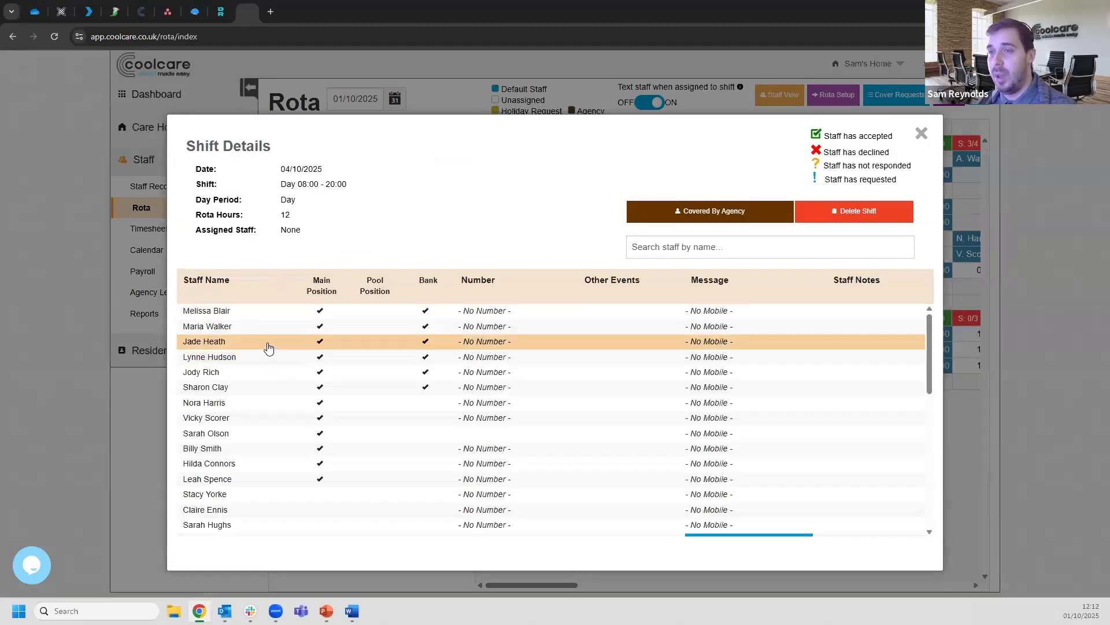
pyautogui.click(267, 342)
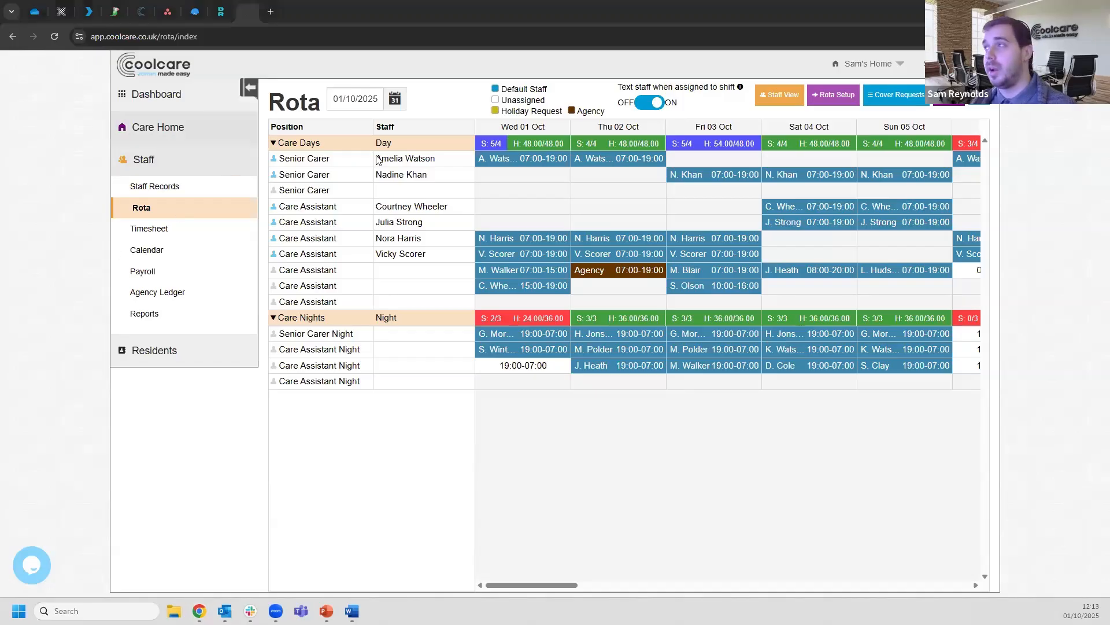
# Switch to the Rota Setup draft view and start a new shift pattern on Care Days
pyautogui.click(835, 100)
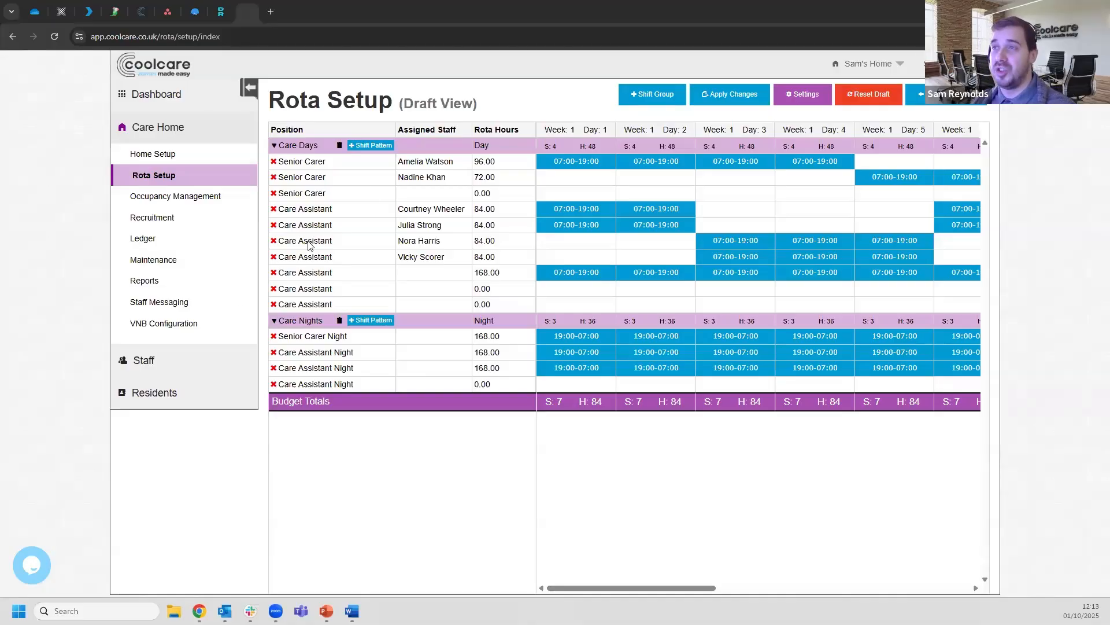
pyautogui.click(373, 146)
# Save a new Care Assistant shift pattern in the Care Days group
pyautogui.click(501, 195)
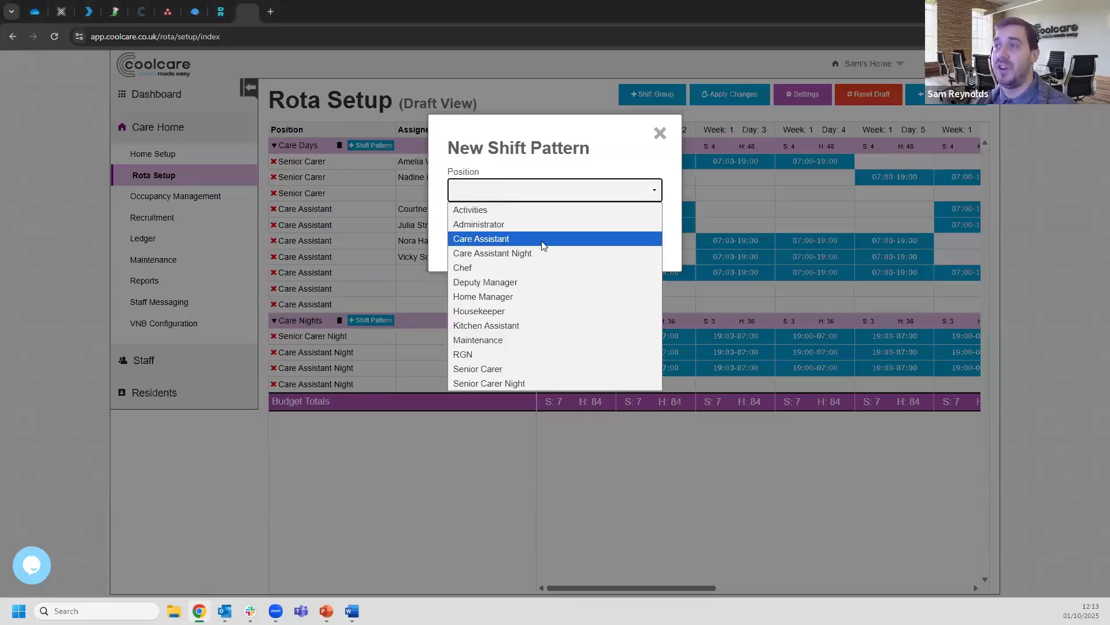
pyautogui.click(509, 239)
pyautogui.click(492, 229)
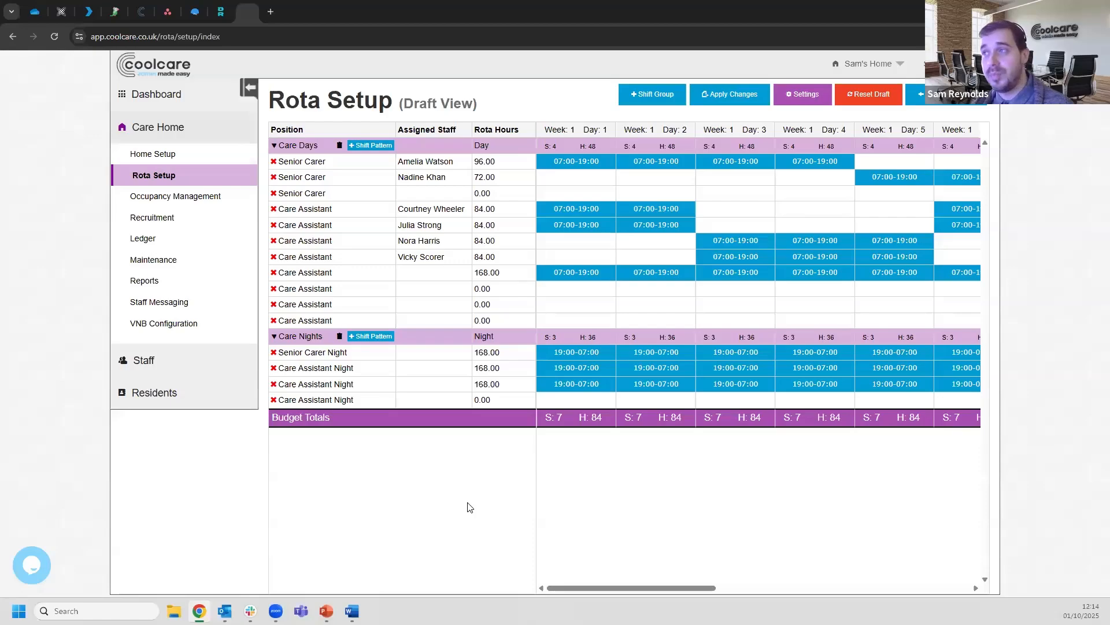
# Build a 1-day Long Day, 1-day Off alternating pattern for the first Senior Carer post
pyautogui.click(425, 164)
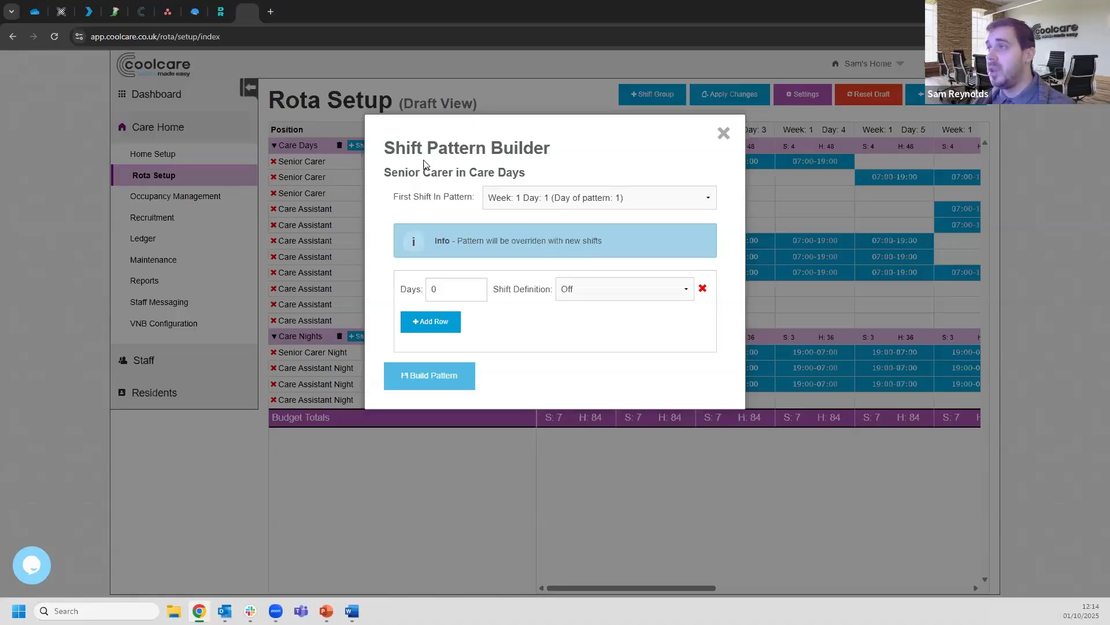
pyautogui.click(724, 139)
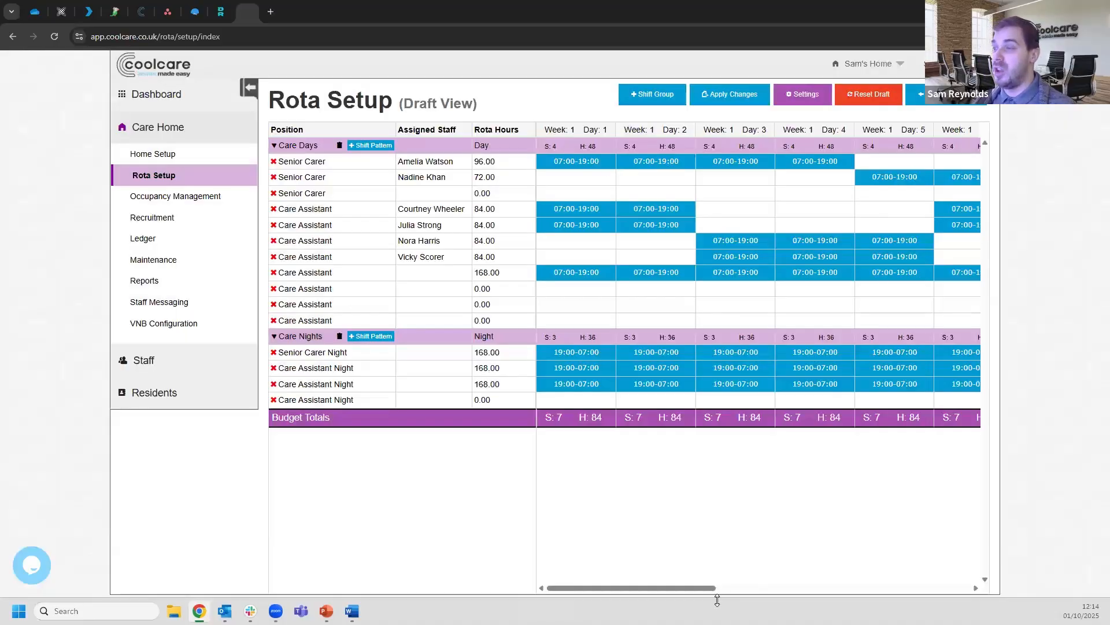
pyautogui.moveTo(655, 589); pyautogui.dragTo(926, 587)
pyautogui.moveTo(772, 592); pyautogui.dragTo(653, 591)
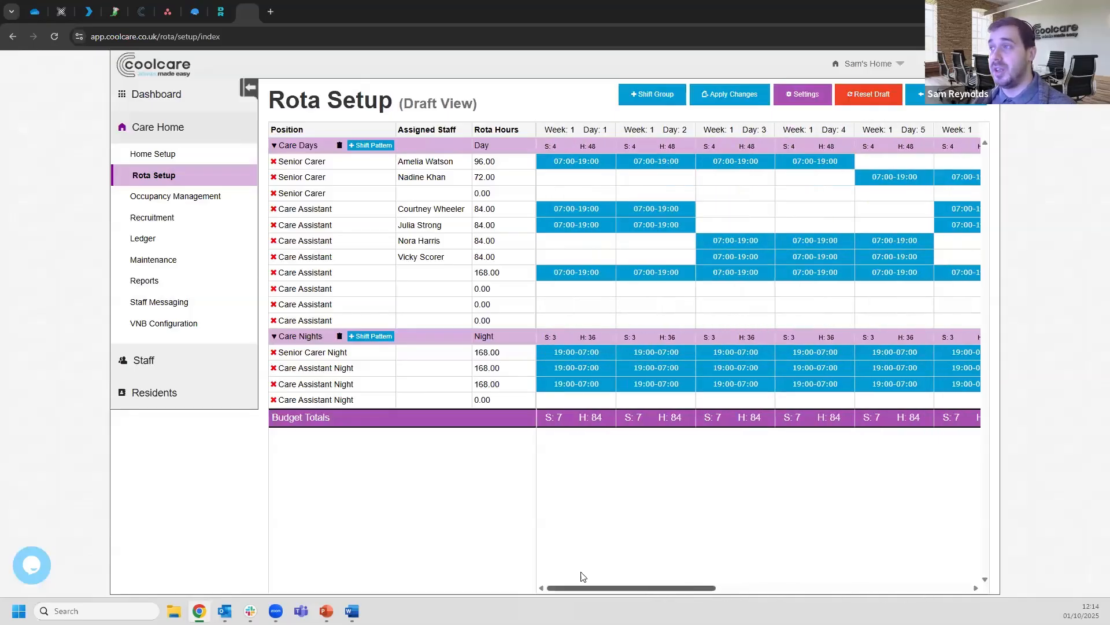
pyautogui.click(445, 165)
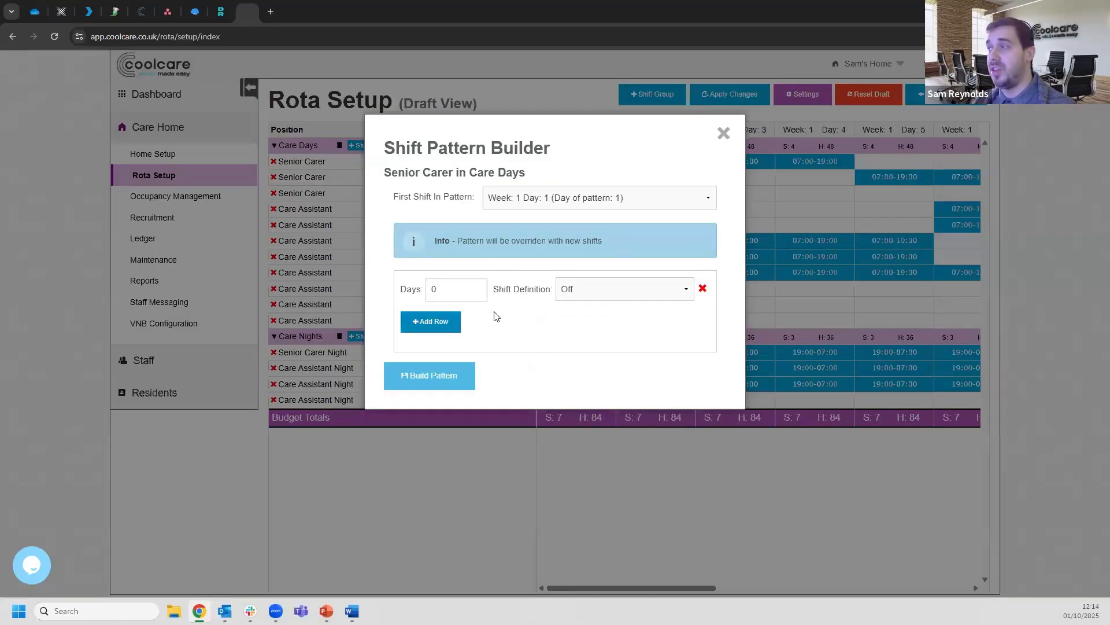
pyautogui.click(477, 287)
pyautogui.click(614, 292)
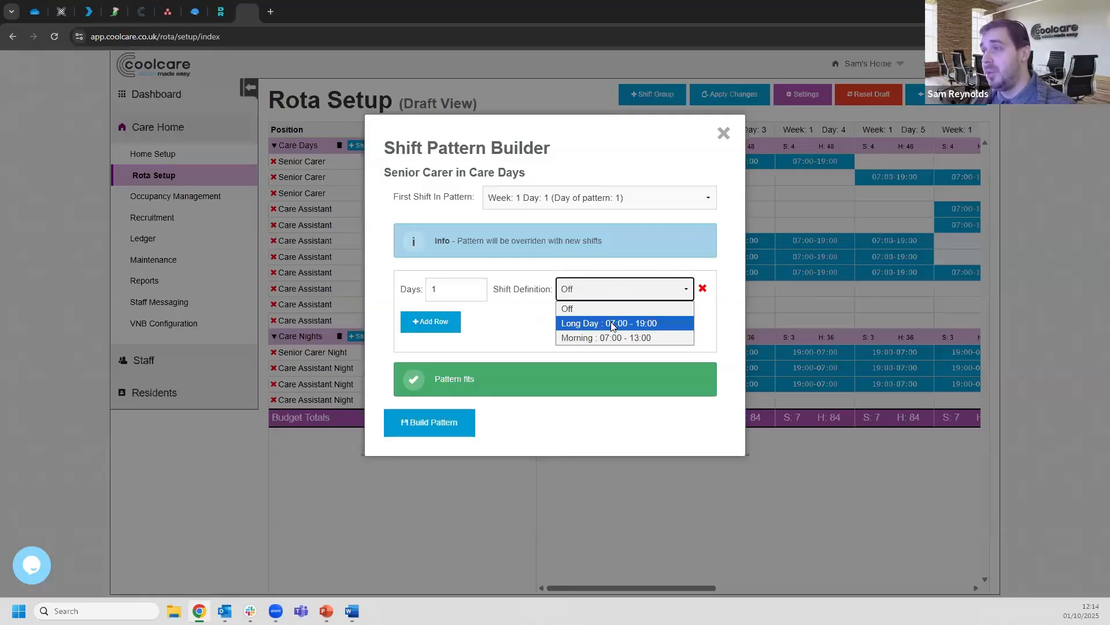
pyautogui.click(611, 323)
pyautogui.click(434, 322)
pyautogui.click(477, 320)
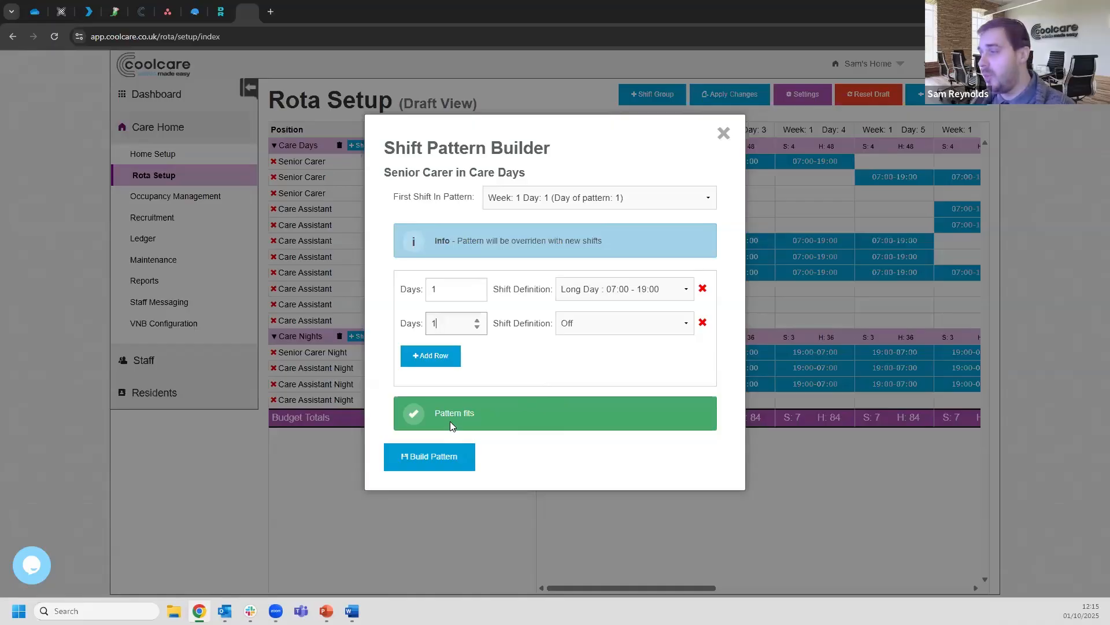
pyautogui.click(451, 455)
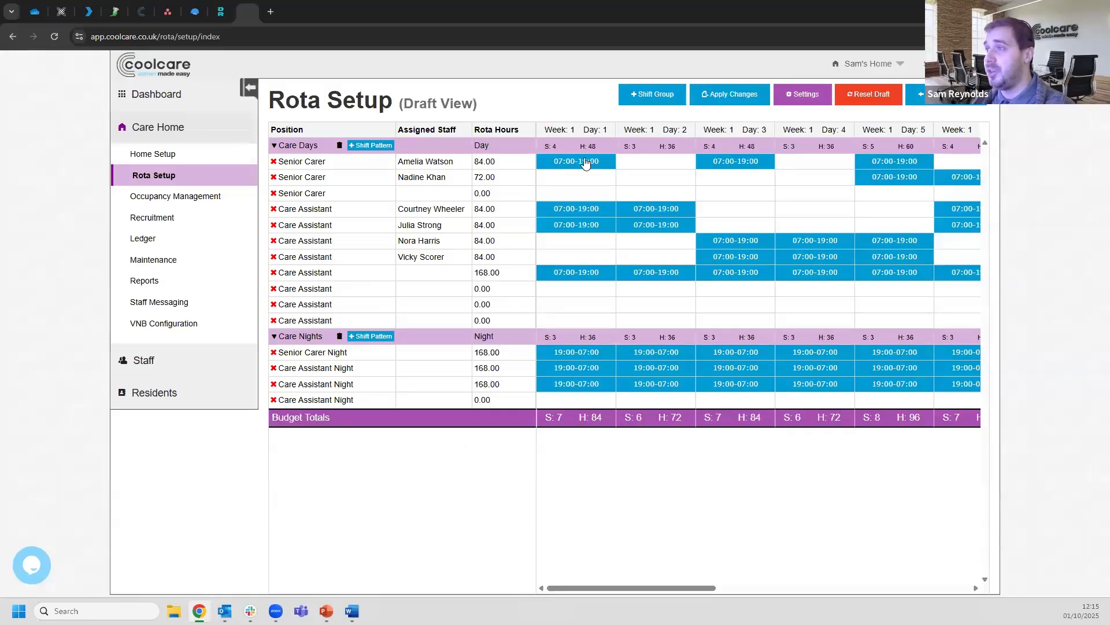
# Build a 1-day Off, then 1-day Long Day pattern for the second Senior Carer post
pyautogui.moveTo(646, 589); pyautogui.dragTo(561, 587)
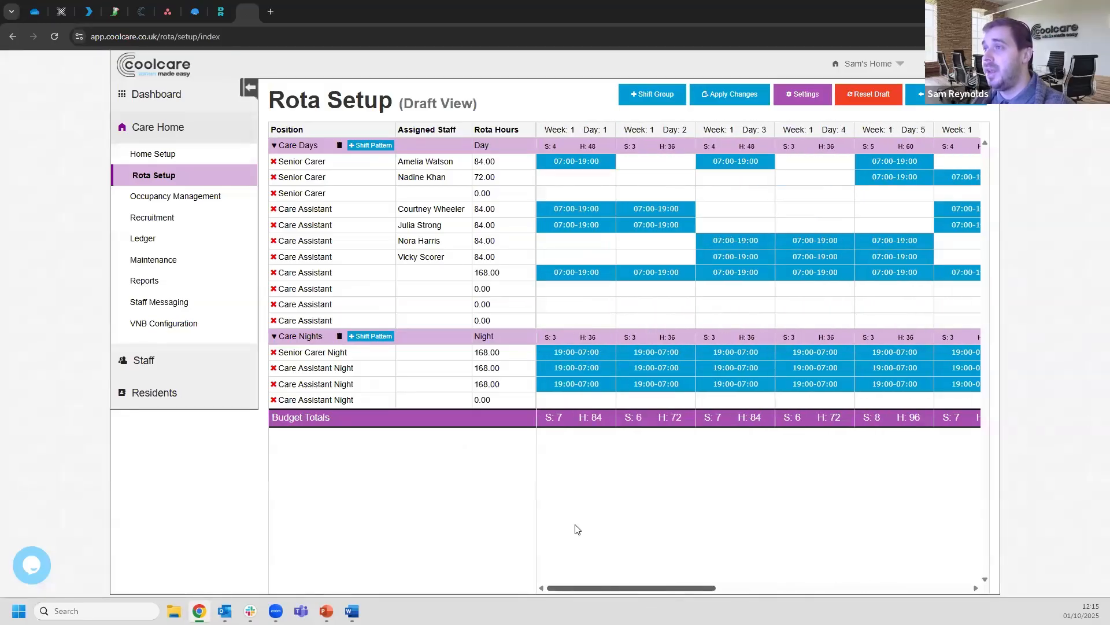
pyautogui.click(444, 182)
pyautogui.click(477, 285)
pyautogui.click(457, 327)
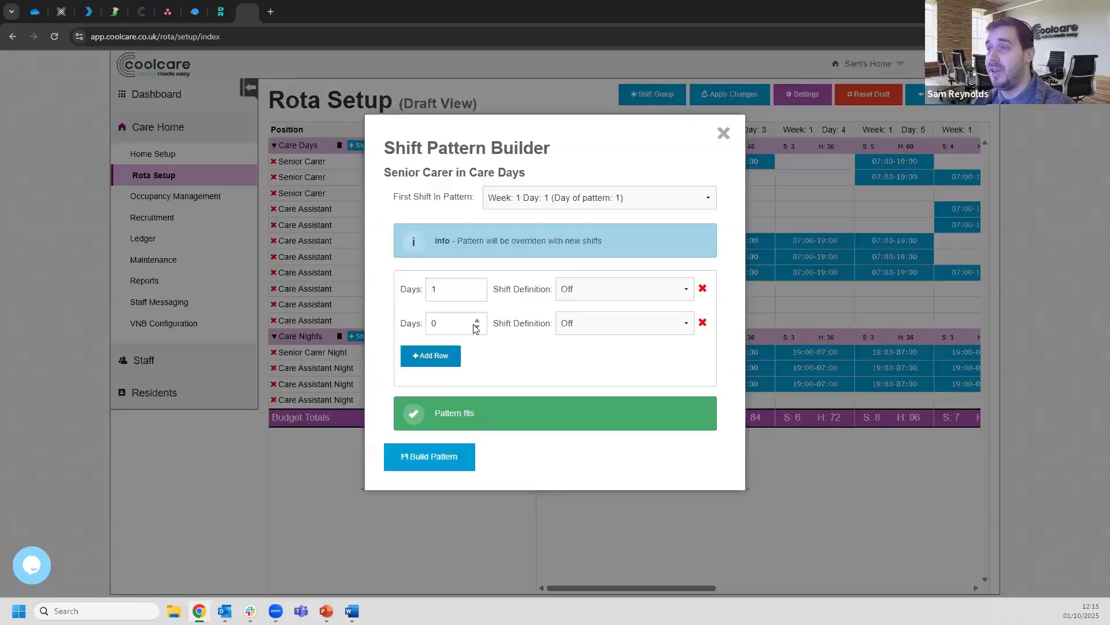
pyautogui.click(589, 331)
pyautogui.click(589, 356)
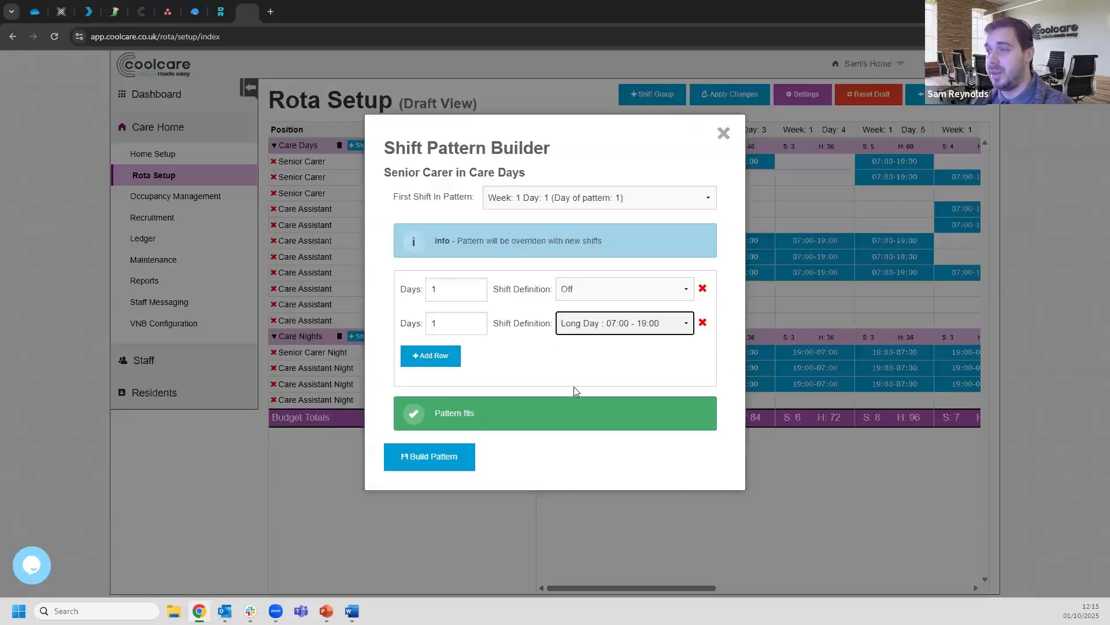
pyautogui.click(465, 460)
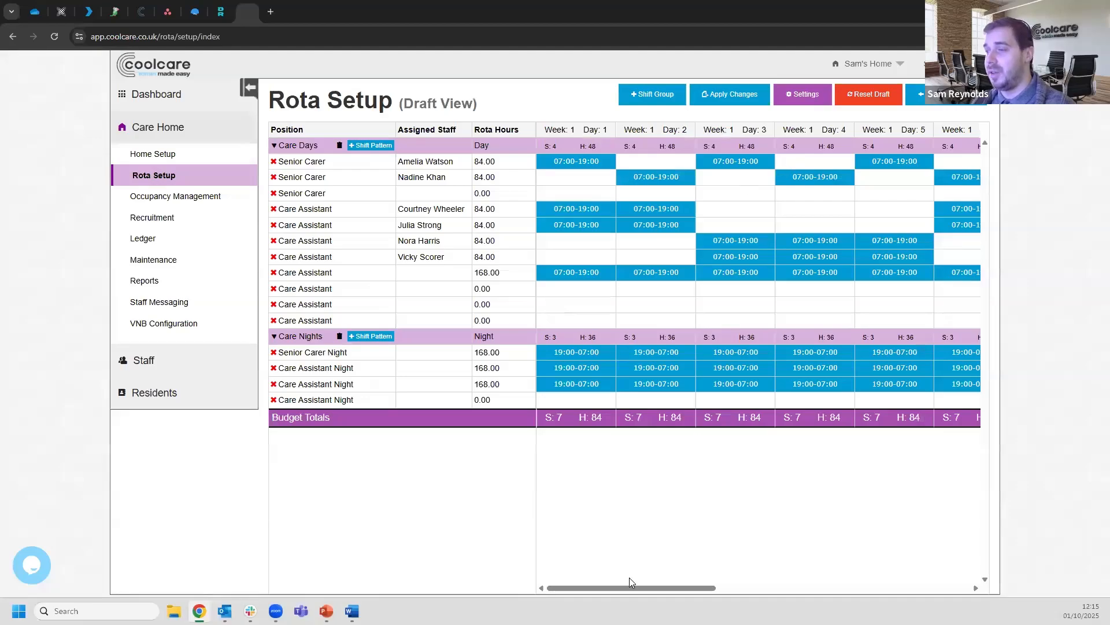
# Apply the draft changes to open the Create Actual Rota dialog
pyautogui.moveTo(629, 587); pyautogui.dragTo(572, 571)
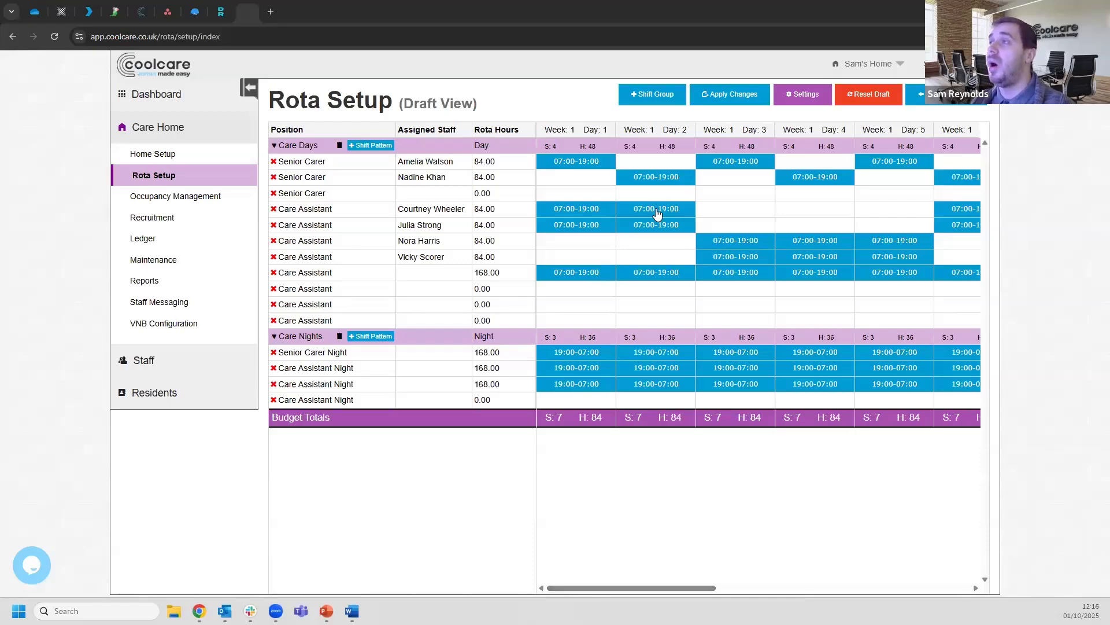
pyautogui.click(734, 96)
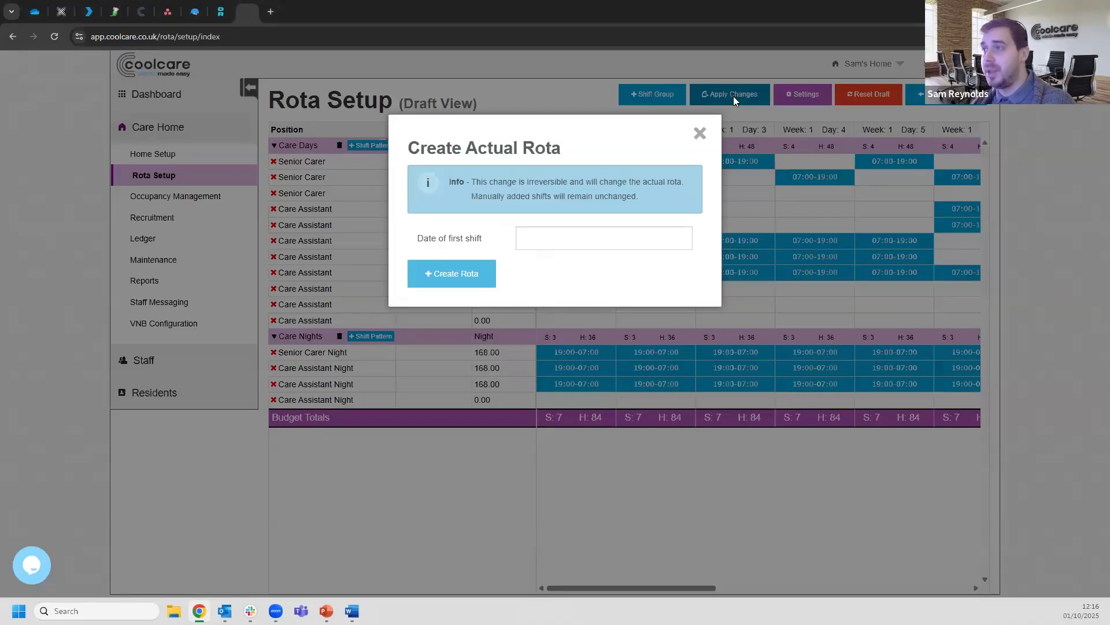
# Set the first shift date to 06/10/2025, landing on Week 2, Day 8
pyautogui.click(585, 238)
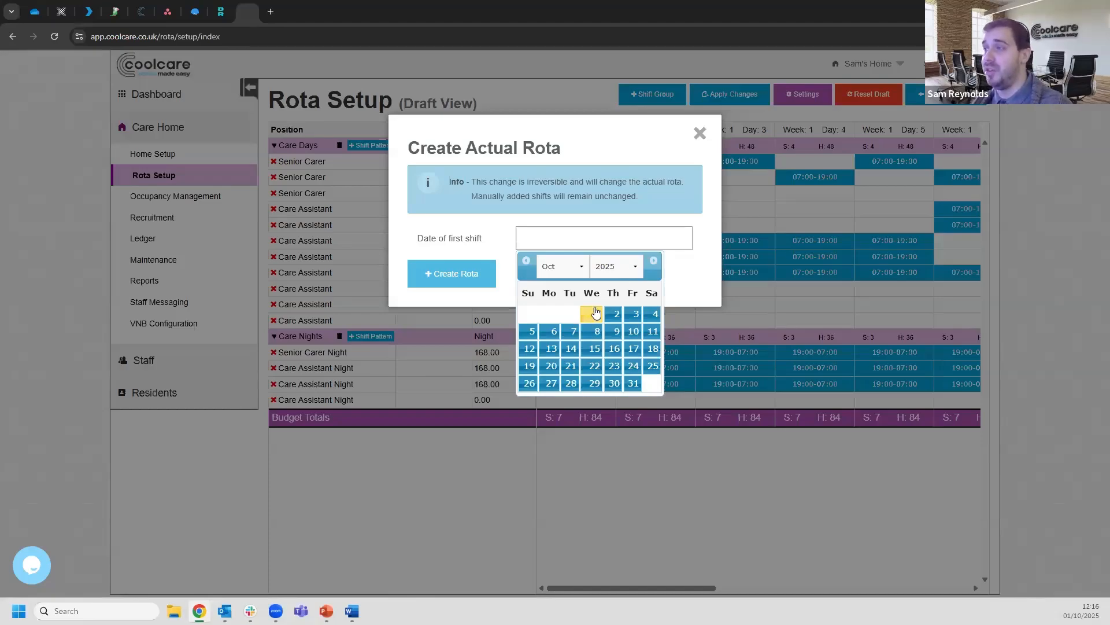
pyautogui.click(526, 260)
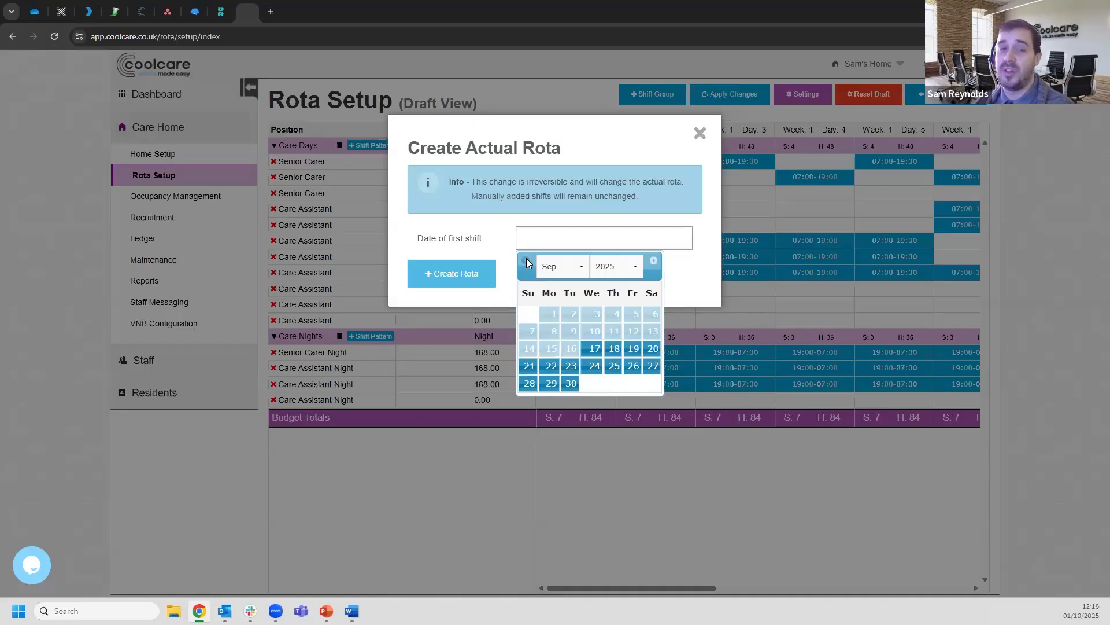
pyautogui.click(655, 261)
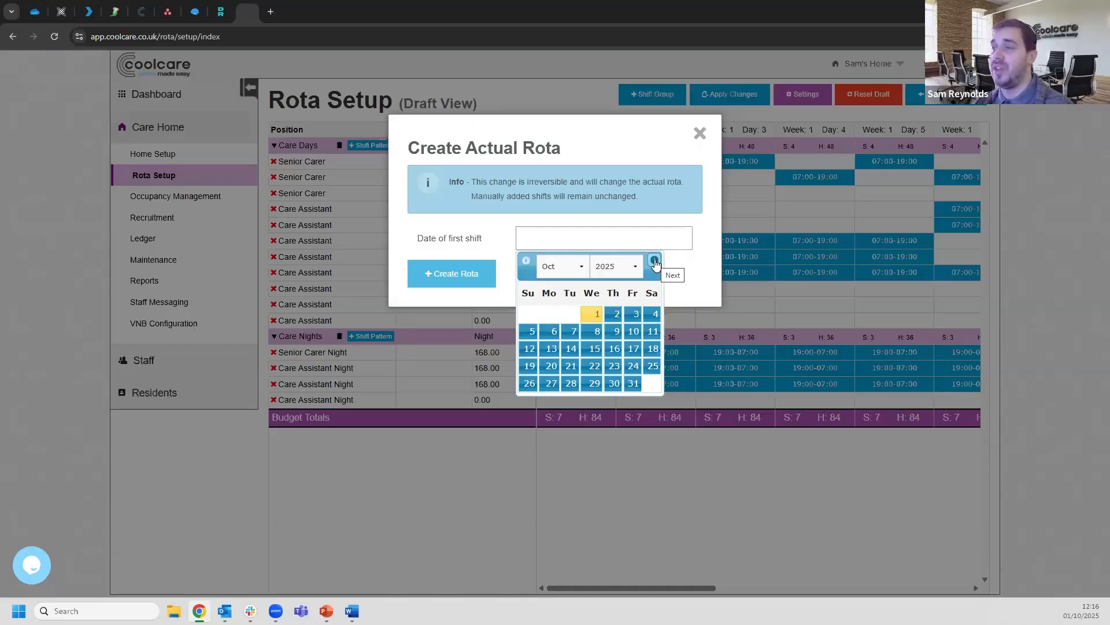
pyautogui.click(554, 331)
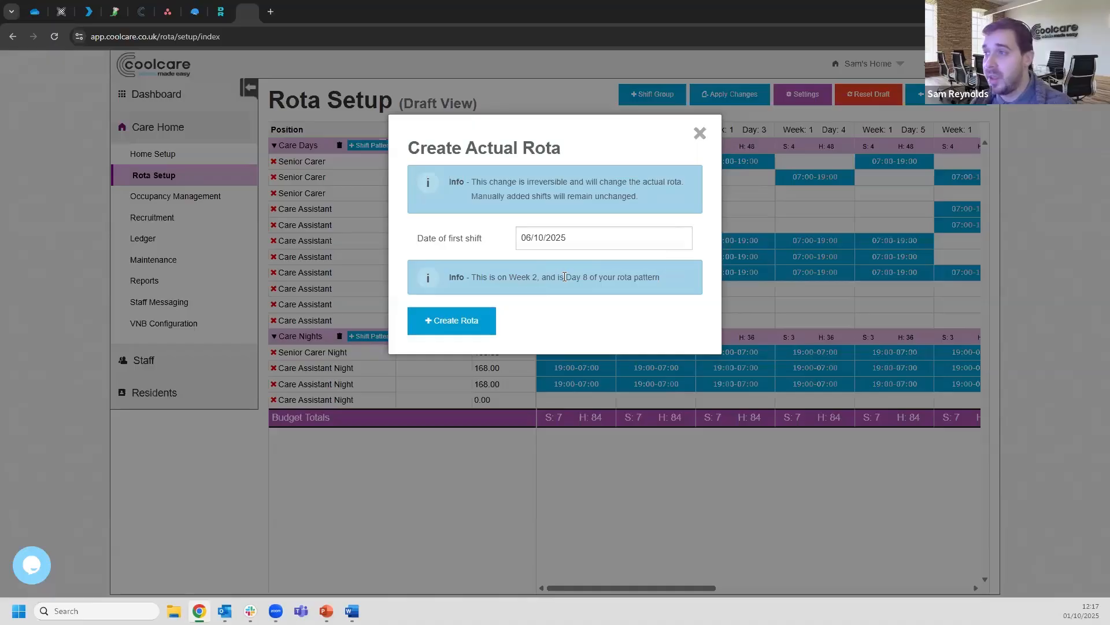
pyautogui.click(578, 243)
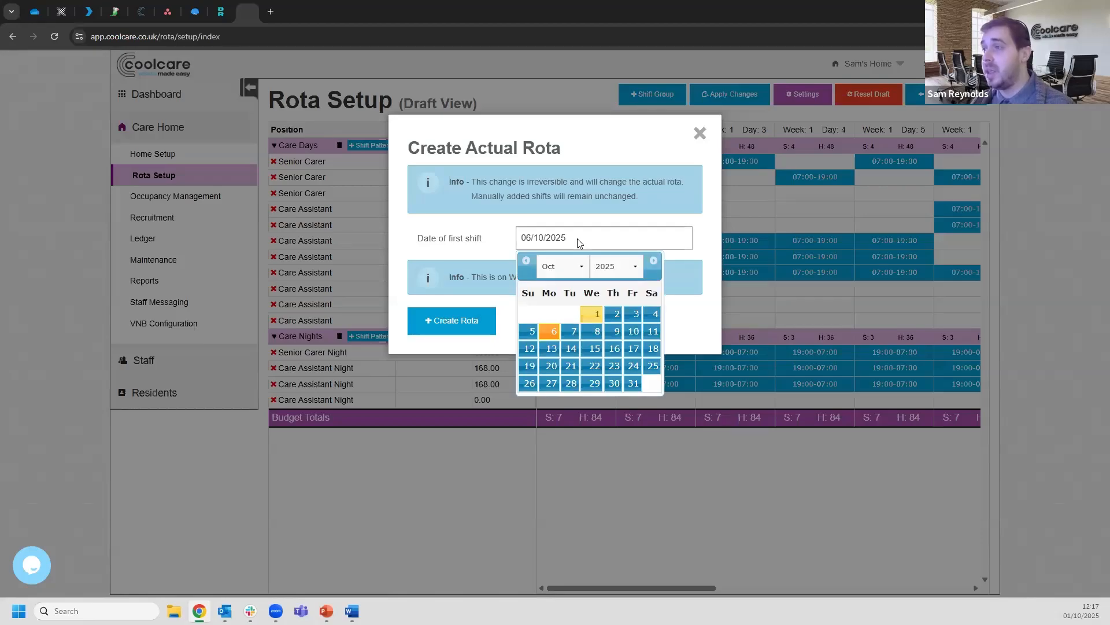
pyautogui.click(584, 202)
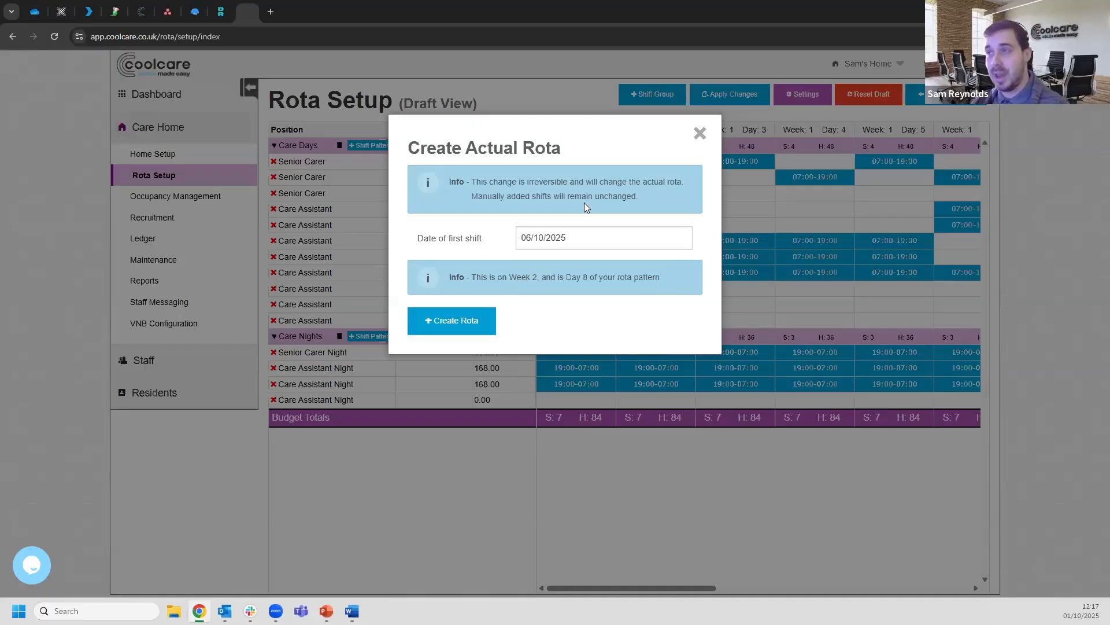
# Change the first shift date to 29/09/2025 (Week 1, Day 1) and create the rota
pyautogui.click(586, 240)
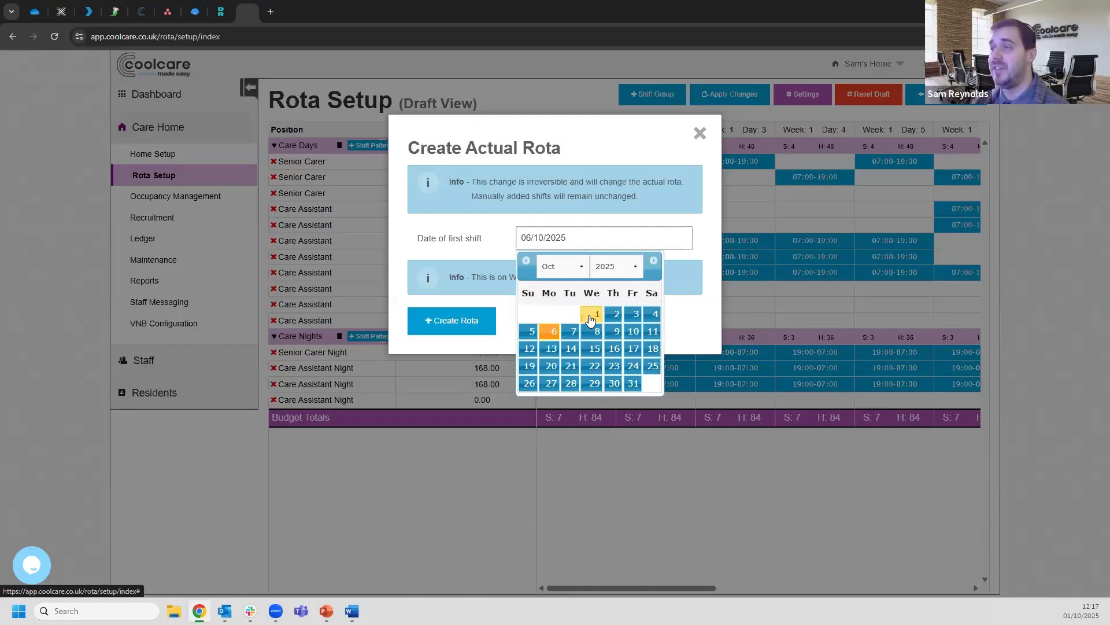
pyautogui.click(526, 261)
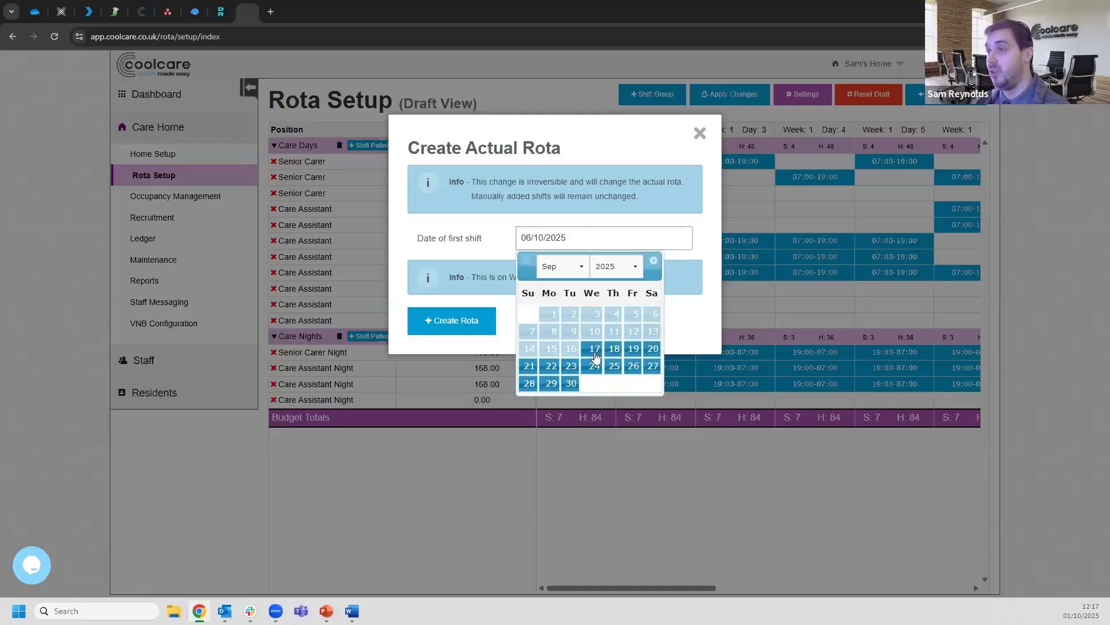
pyautogui.click(551, 383)
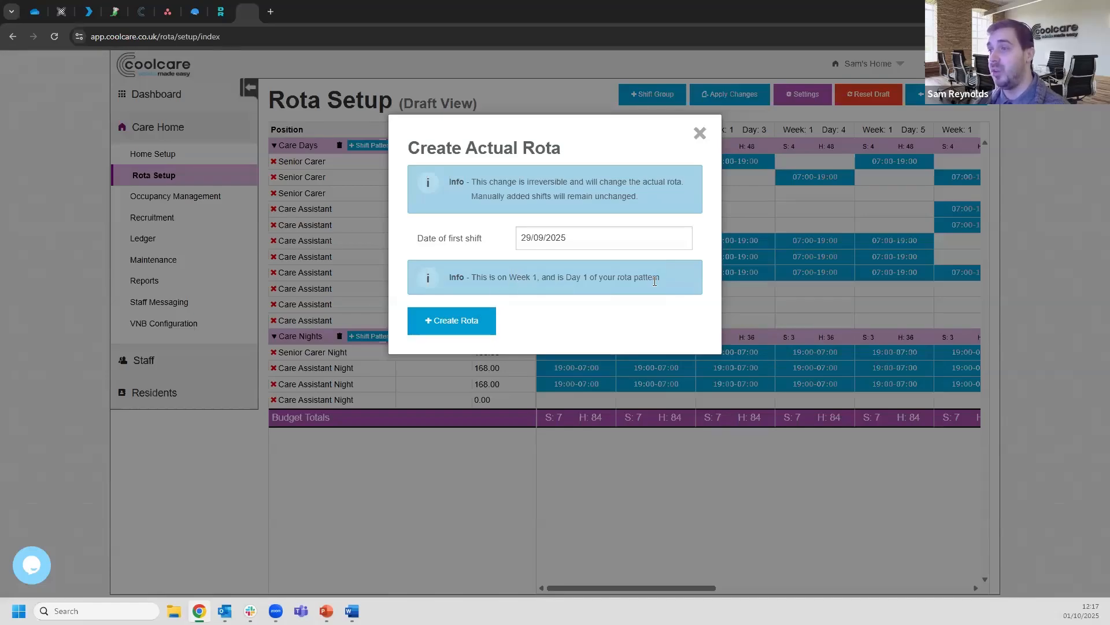
pyautogui.click(461, 321)
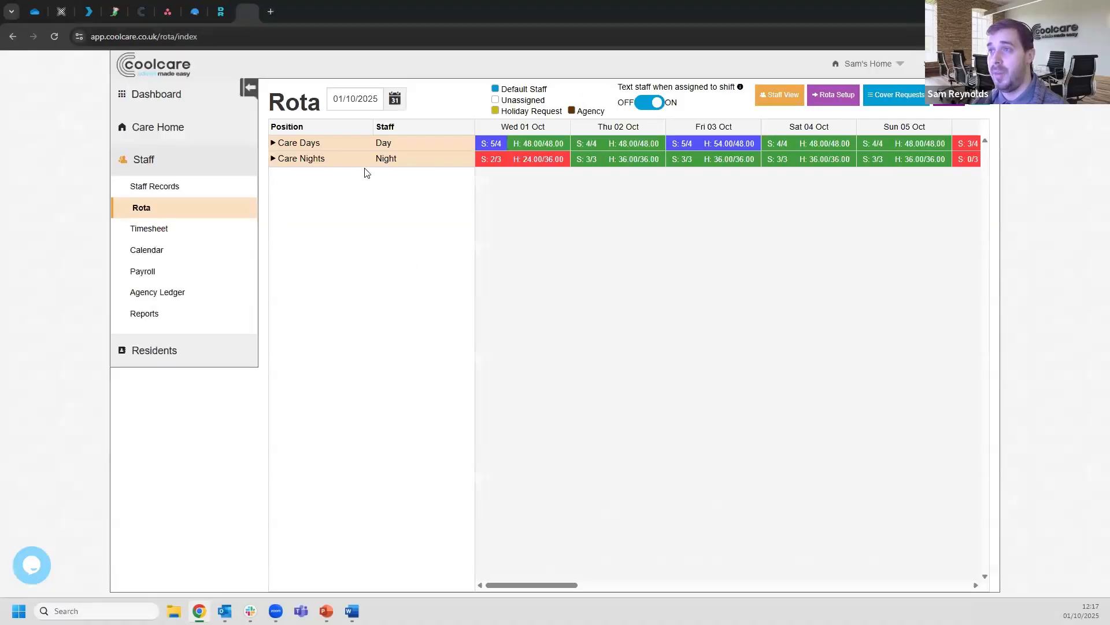
# Expand the Care Nights and Care Days groups on the live rota from 01/10/2025
pyautogui.click(366, 160)
pyautogui.click(363, 145)
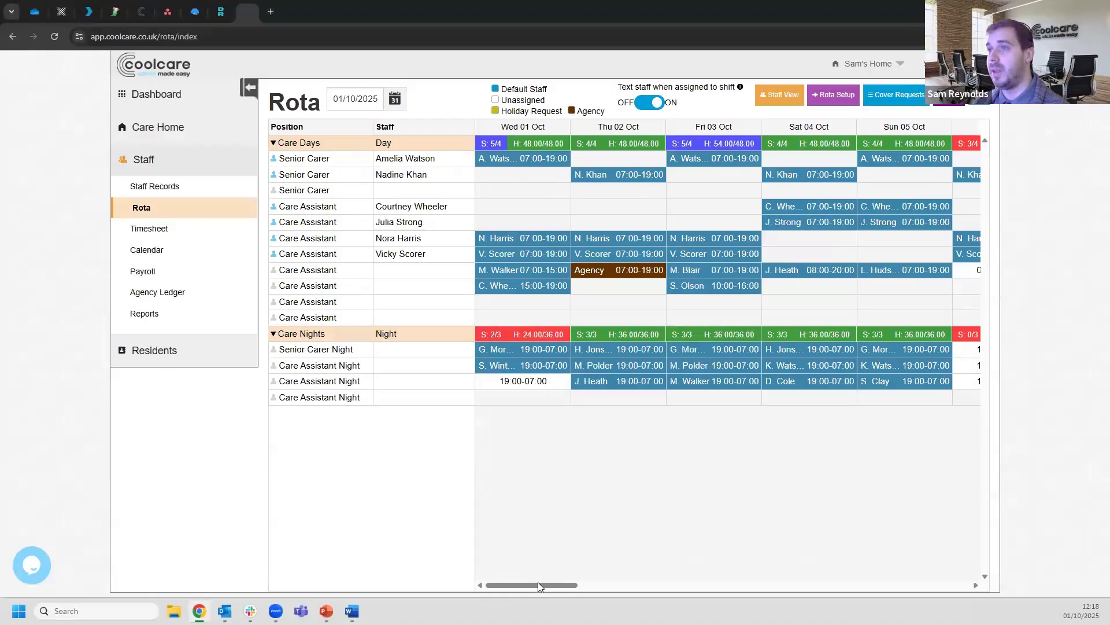
pyautogui.moveTo(533, 583); pyautogui.dragTo(496, 580)
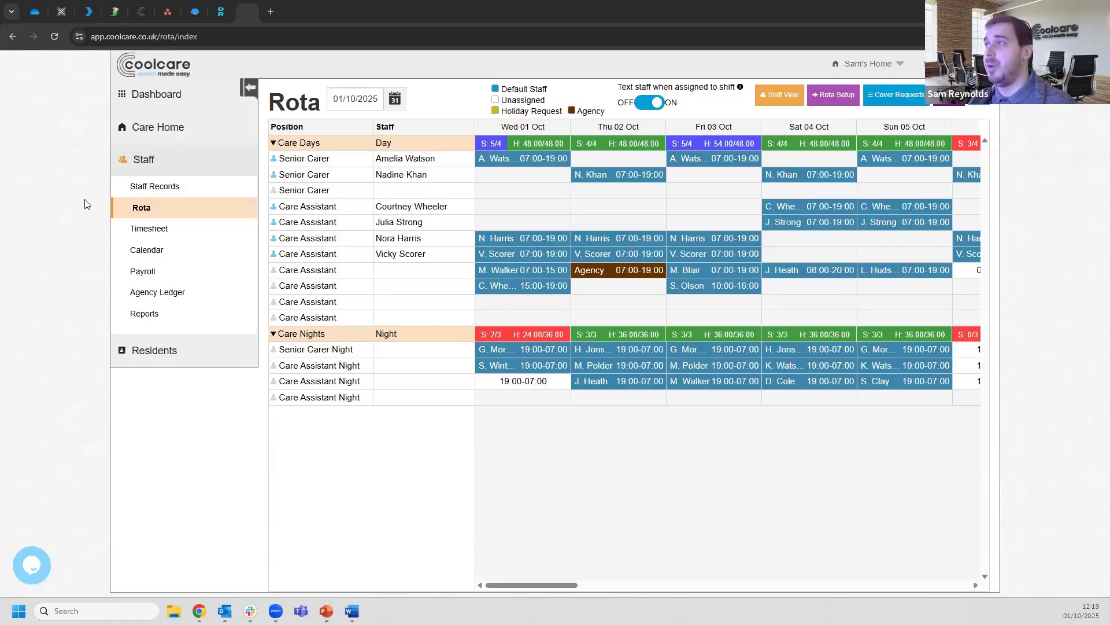
# Return to Rota Setup and toggle Draft and Currently Applied views, ending on Currently Applied
pyautogui.click(838, 96)
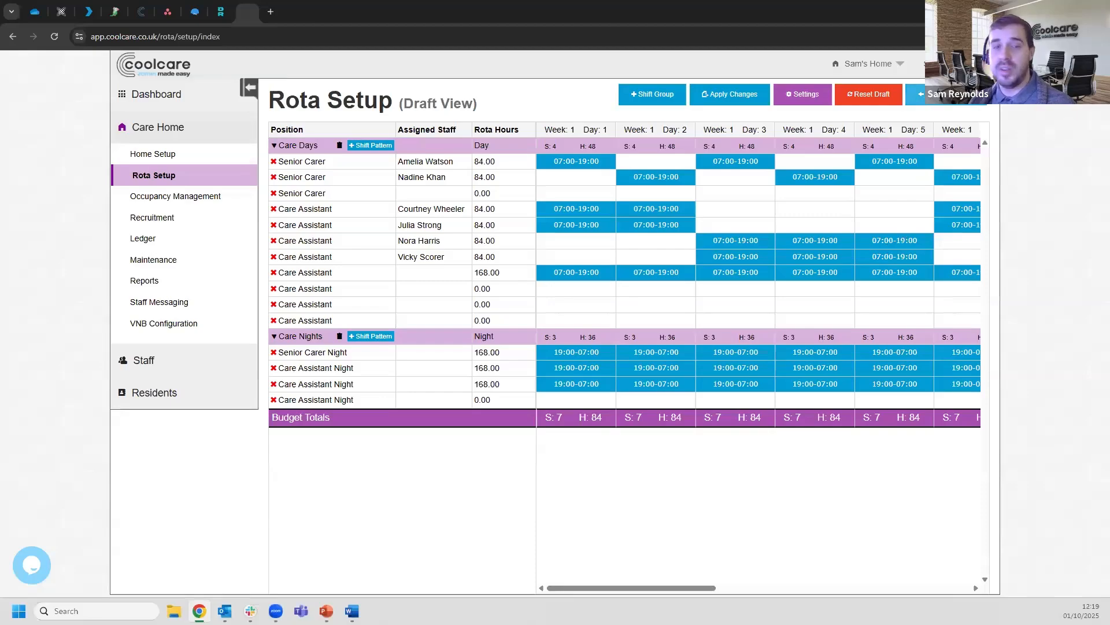
pyautogui.click(947, 95)
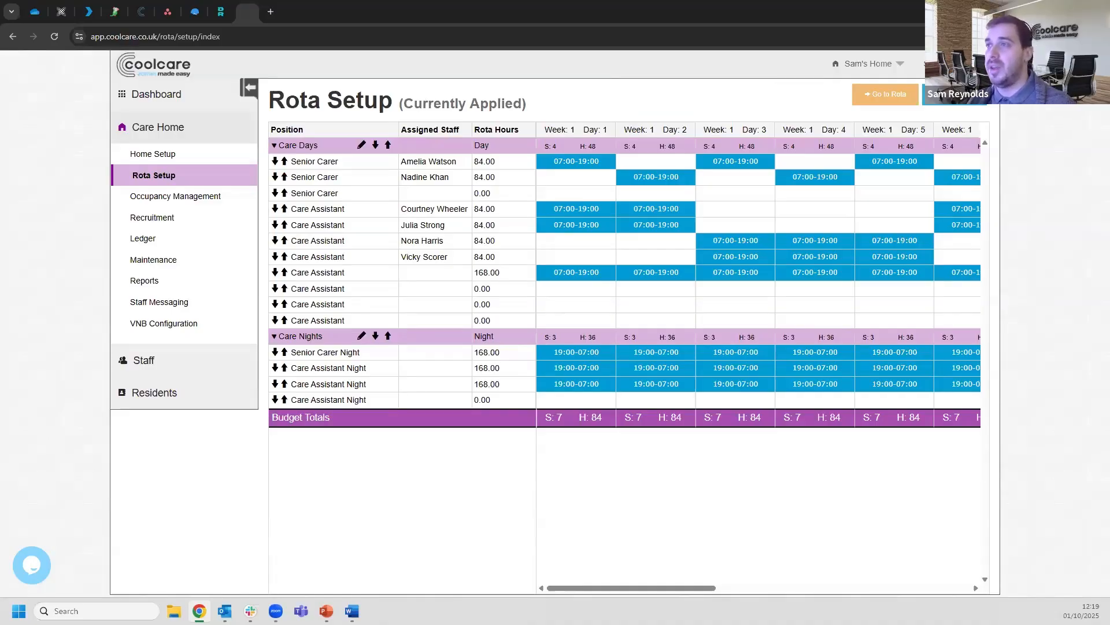
pyautogui.click(885, 98)
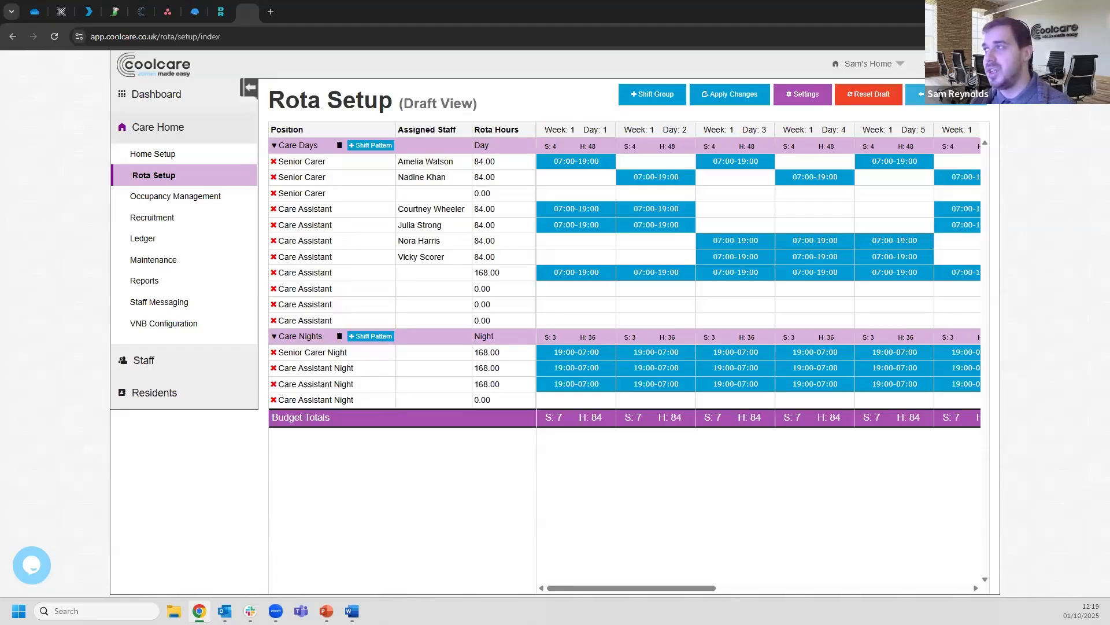
pyautogui.click(918, 95)
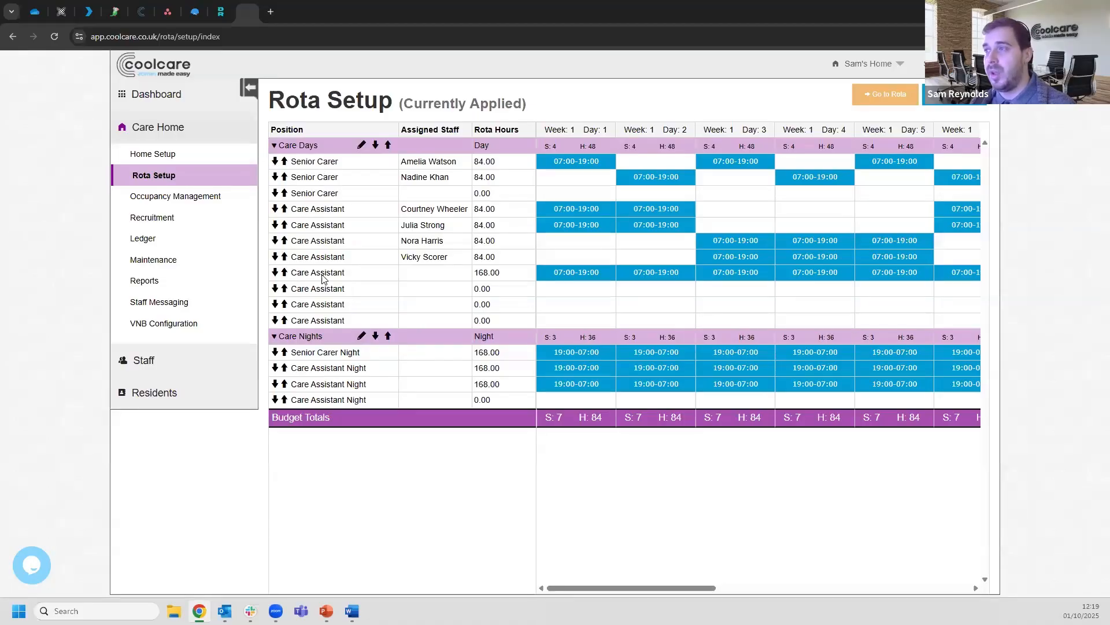
pyautogui.click(284, 272)
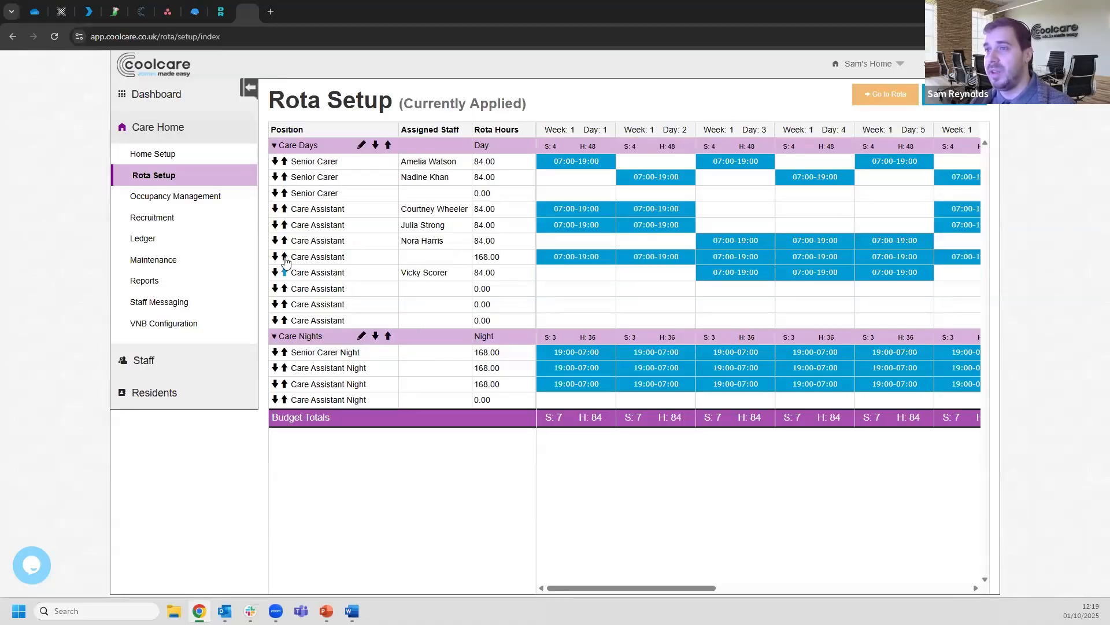
pyautogui.click(284, 256)
pyautogui.click(276, 241)
pyautogui.click(275, 257)
pyautogui.click(275, 272)
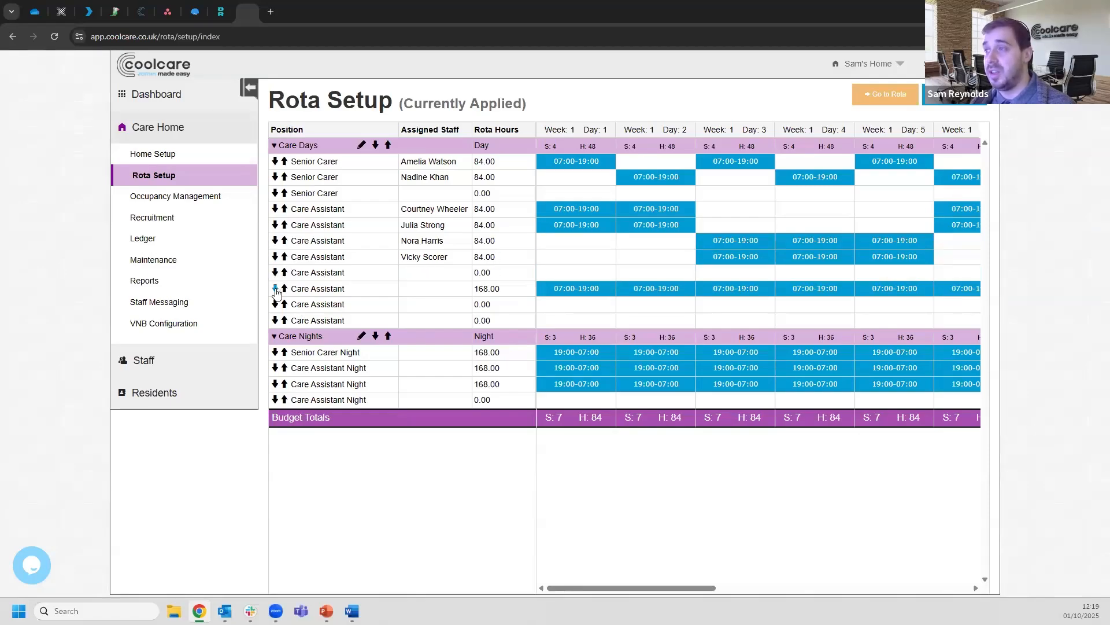
pyautogui.click(276, 288)
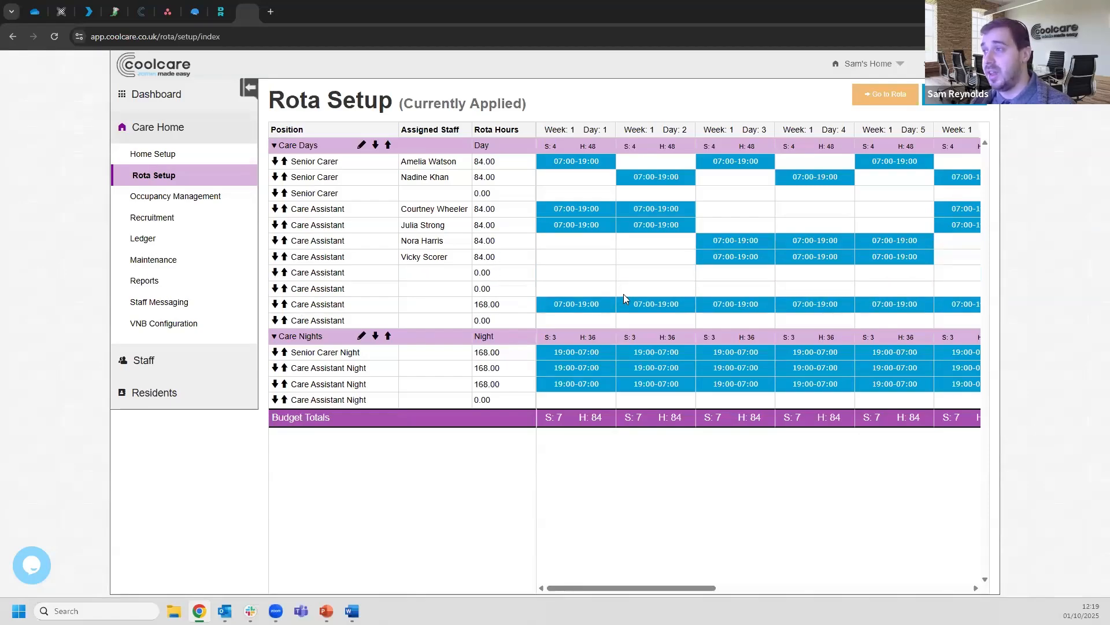
pyautogui.click(285, 304)
pyautogui.click(284, 289)
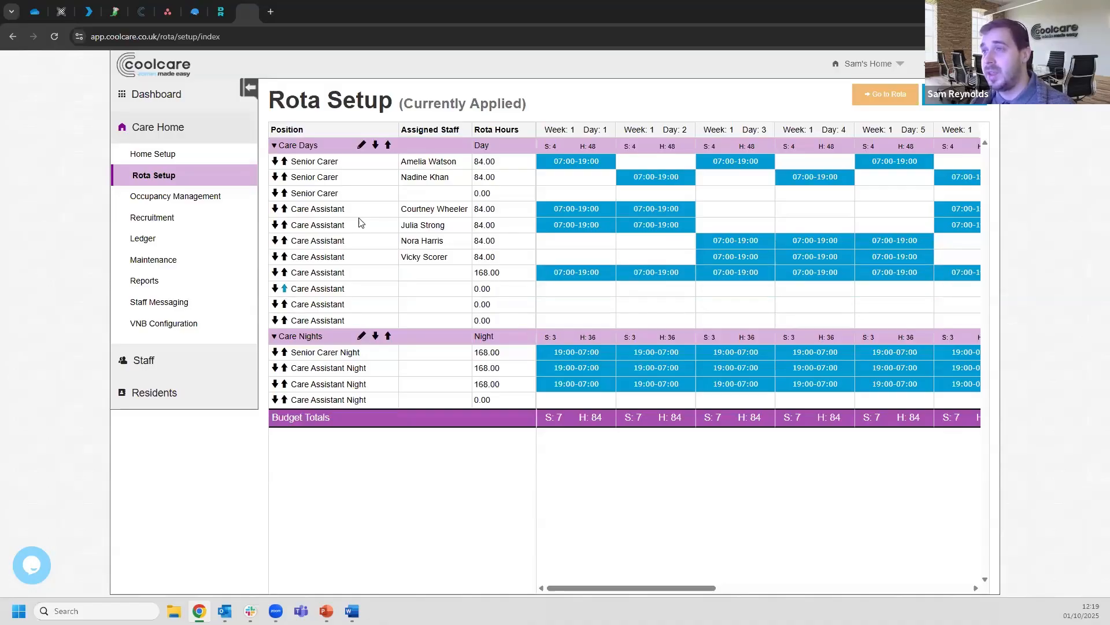
pyautogui.click(387, 337)
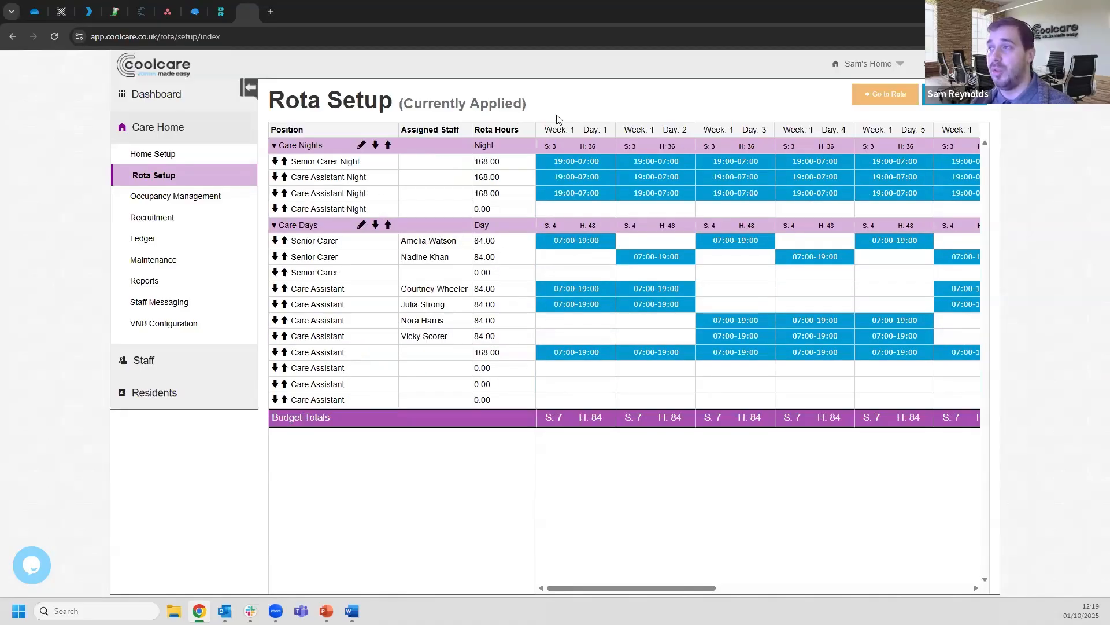
pyautogui.click(375, 145)
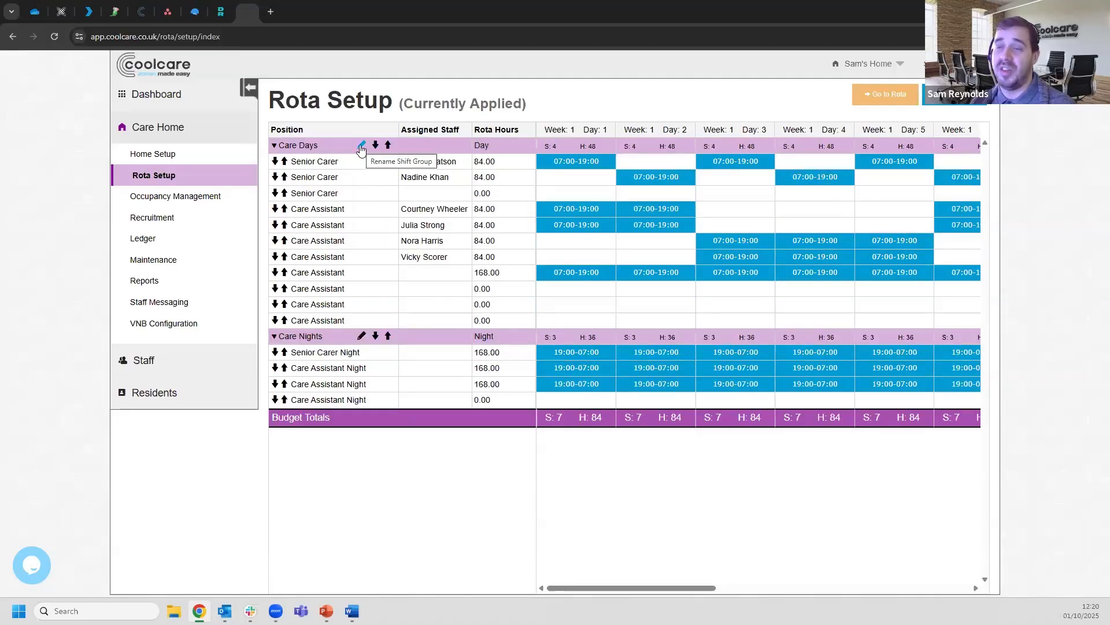
pyautogui.click(361, 146)
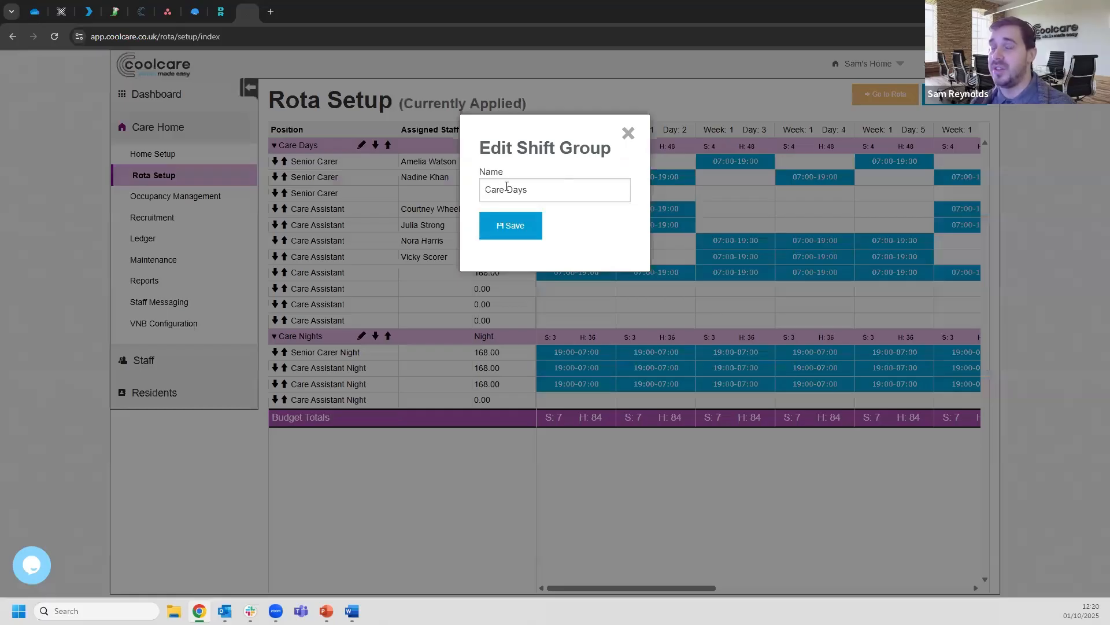
pyautogui.click(634, 138)
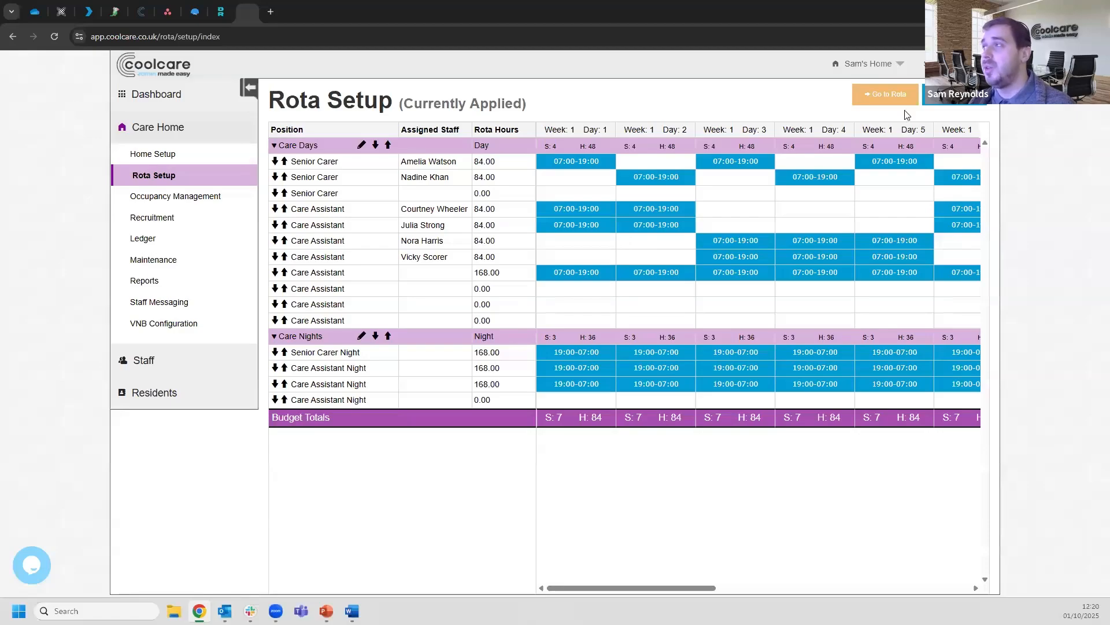
# Toggle Rota Setup between draft and applied views, then go to the live Staff Rota page
pyautogui.click(952, 100)
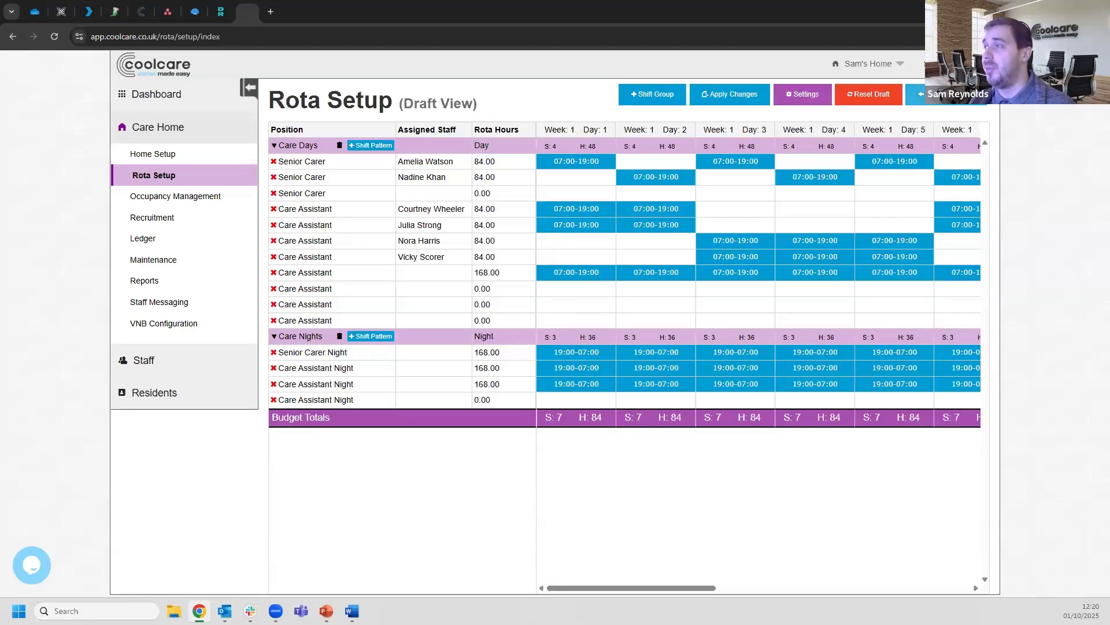
pyautogui.click(952, 99)
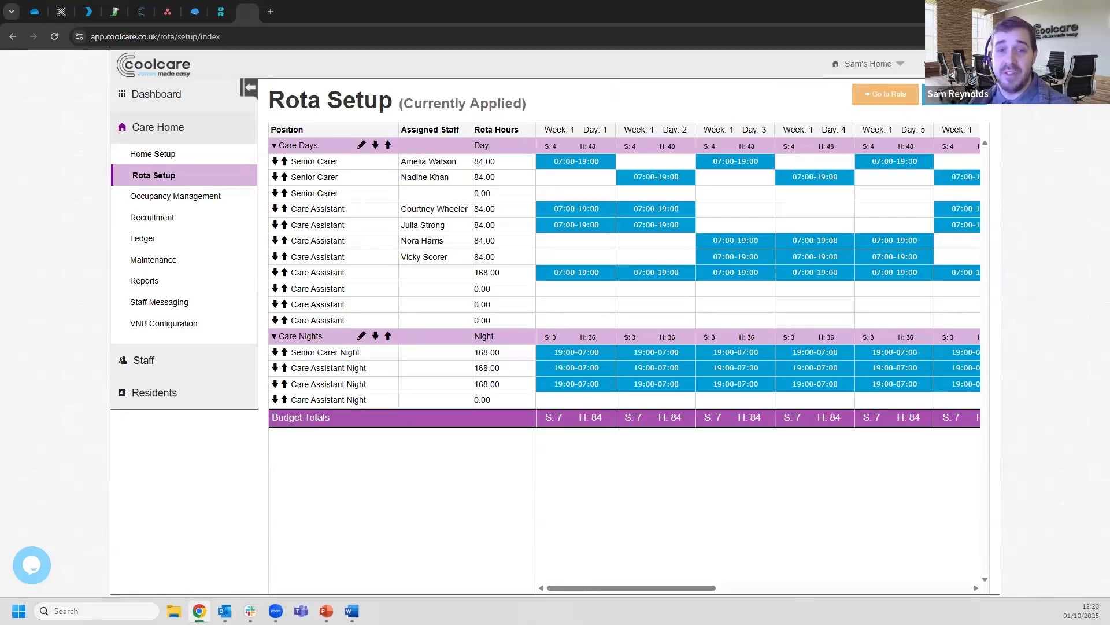
pyautogui.click(932, 96)
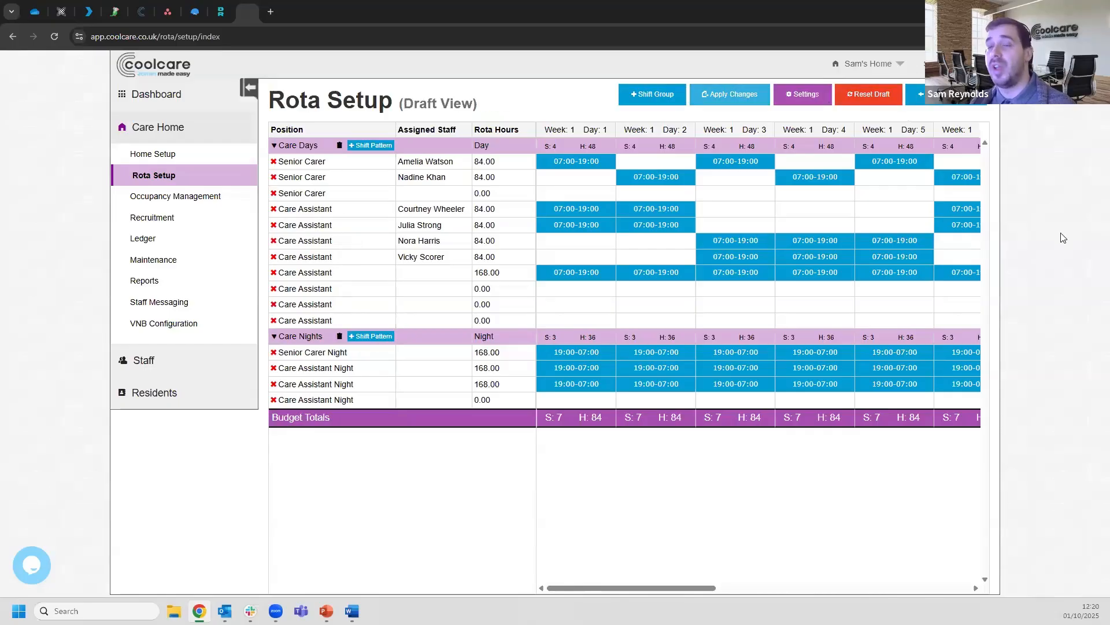
pyautogui.click(190, 366)
pyautogui.click(177, 208)
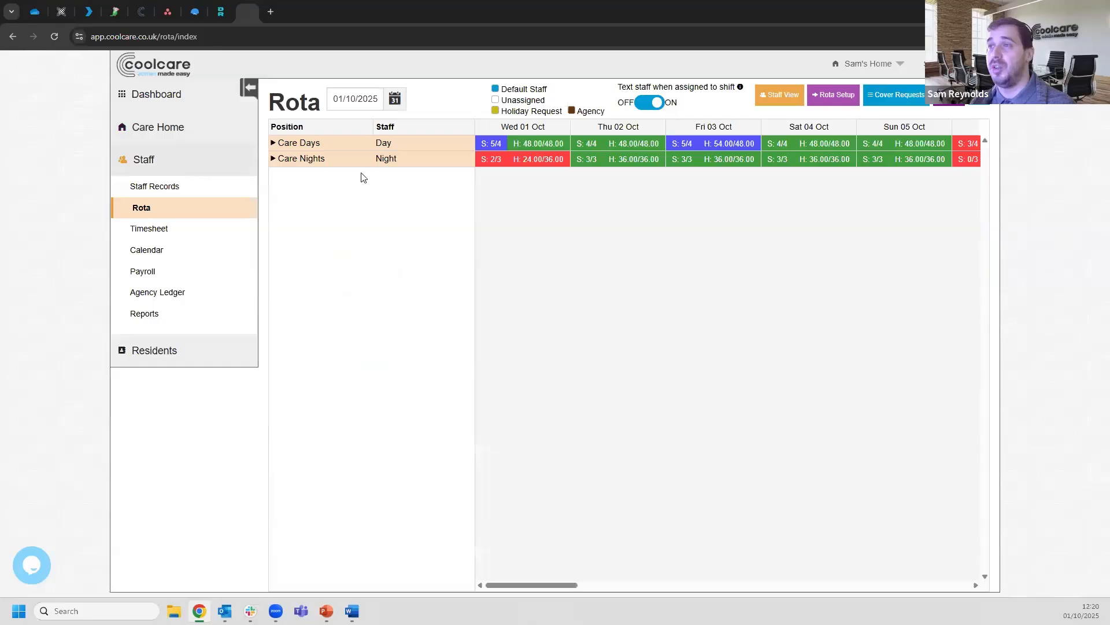
# Expand the Care Days and Care Nights groups and view Wednesday 01/10's unassigned 19:00–07:00 night shift
pyautogui.click(347, 143)
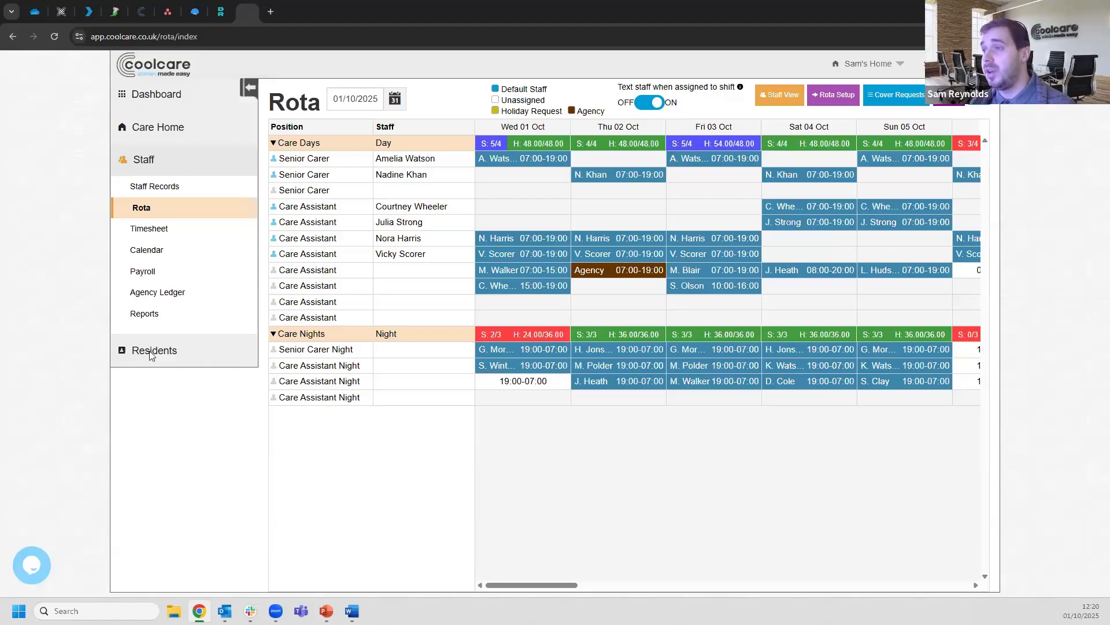
pyautogui.click(533, 387)
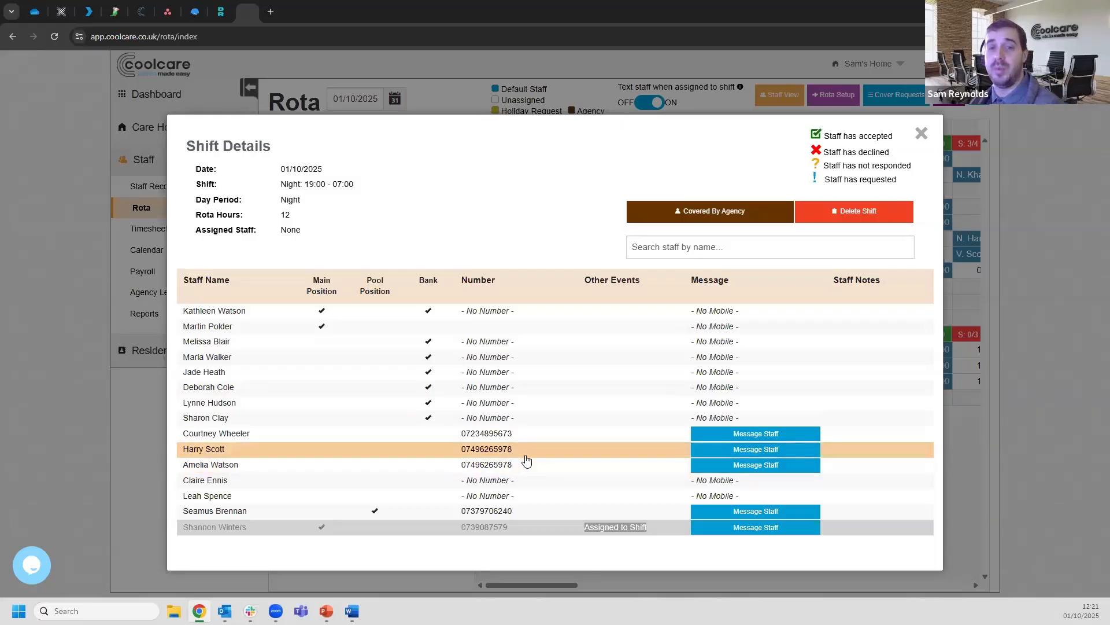
# Message two staff members about covering Wednesday's night shift, then close Shift Details
pyautogui.click(734, 451)
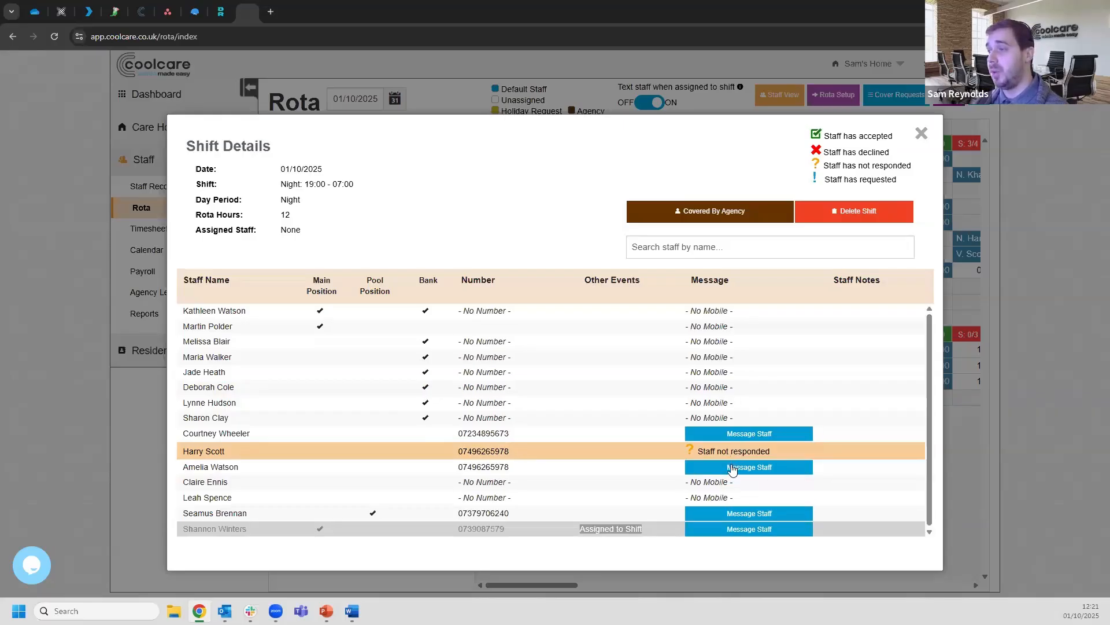
pyautogui.click(733, 467)
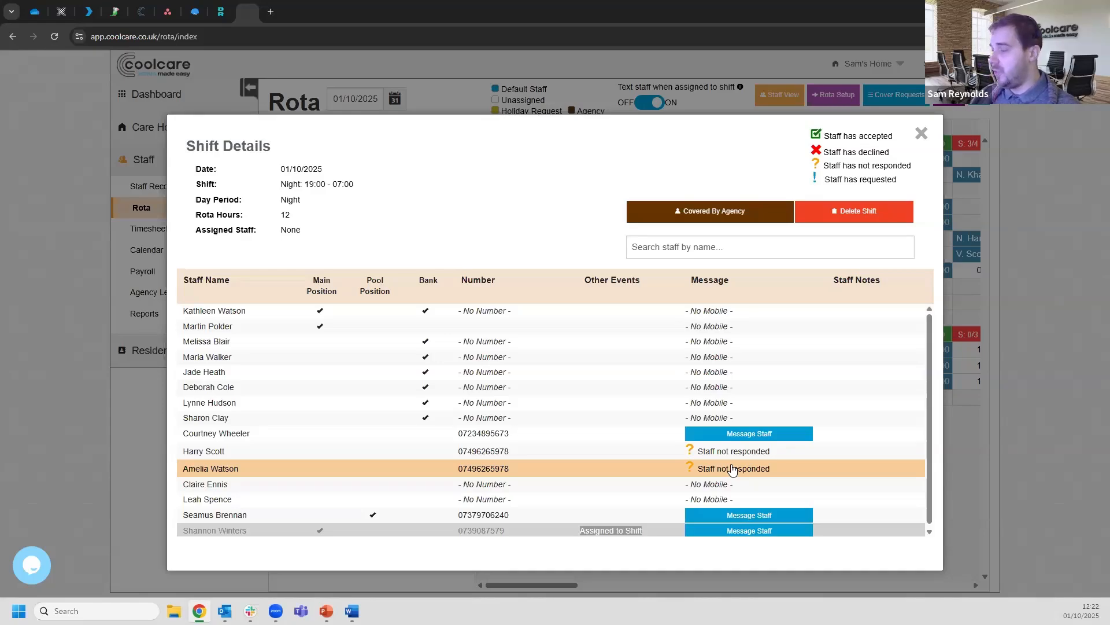
pyautogui.click(922, 135)
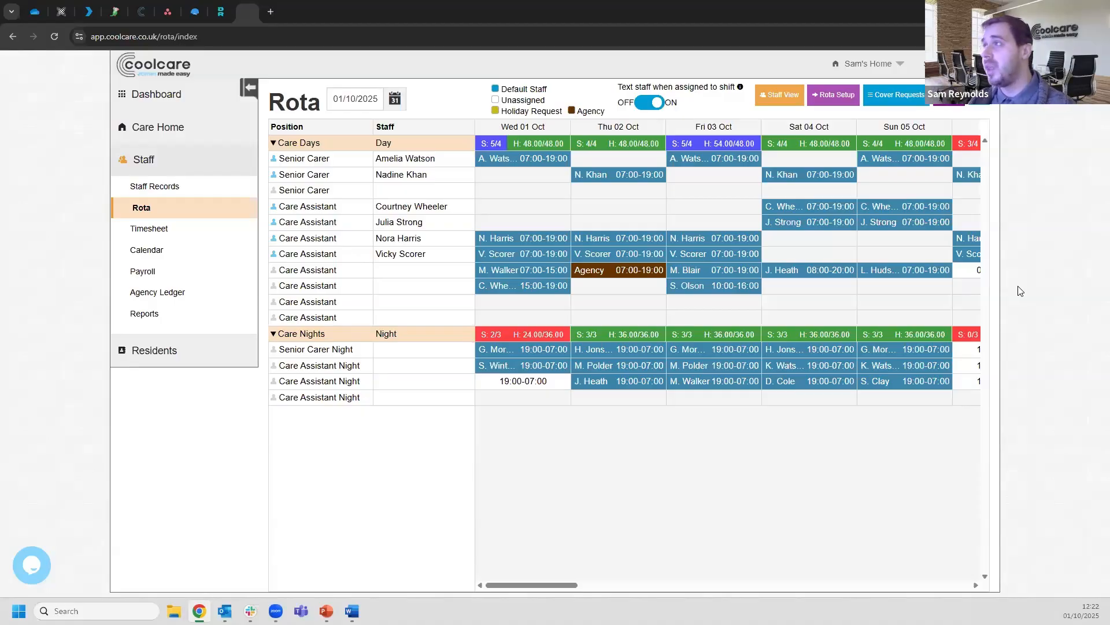
pyautogui.click(895, 102)
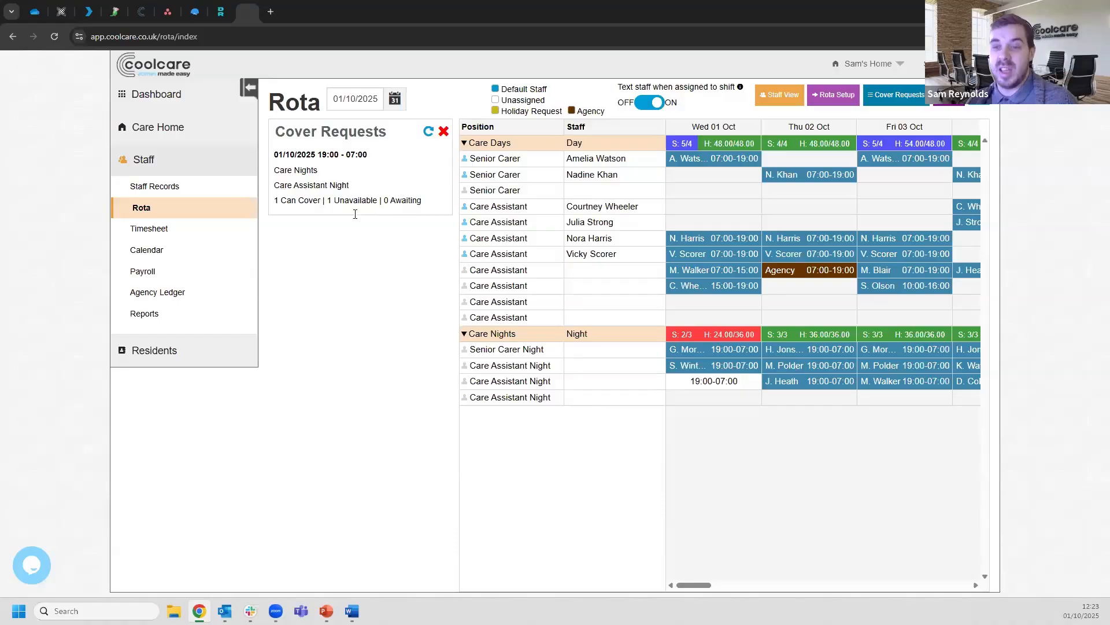
pyautogui.click(444, 132)
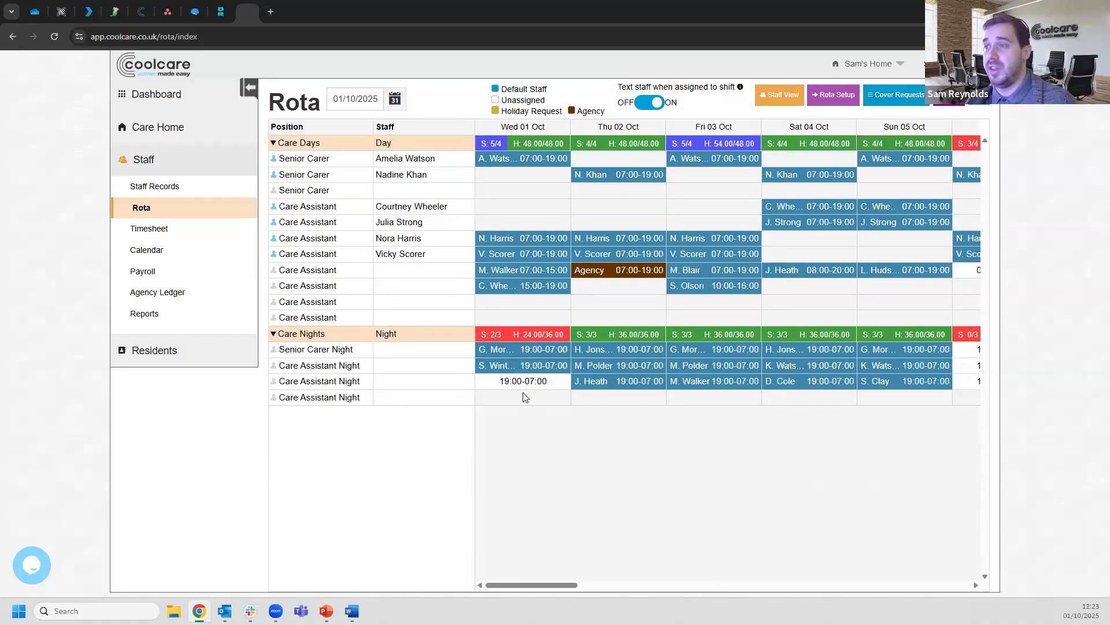
# Assign the accepting staff member to Wednesday's 19:00–07:00 night shift, bringing nights to 3/3
pyautogui.click(523, 382)
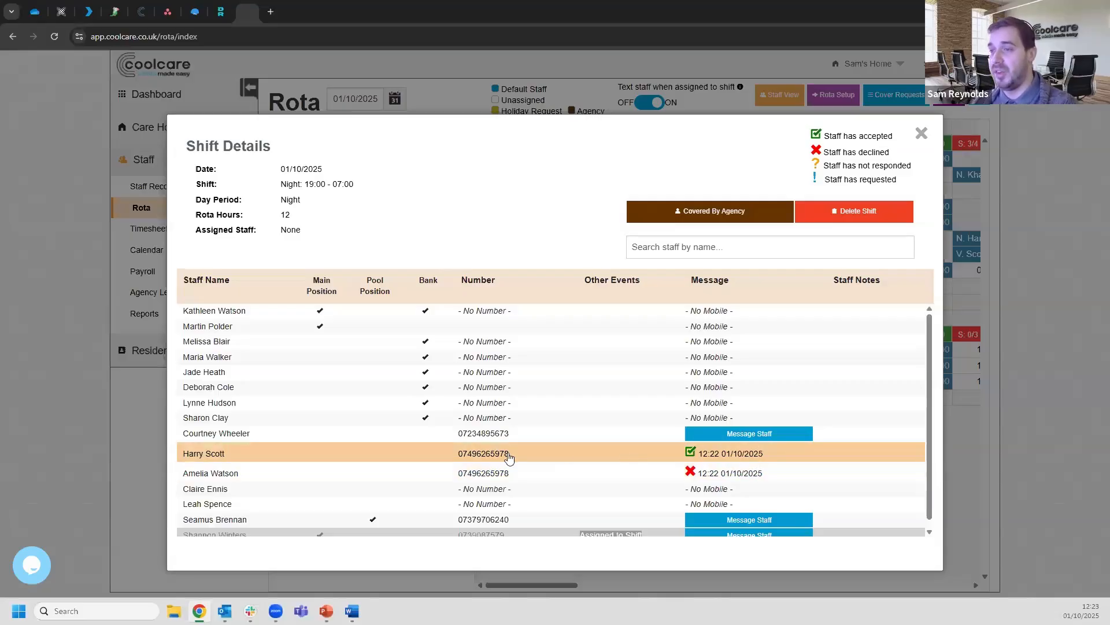
pyautogui.click(808, 456)
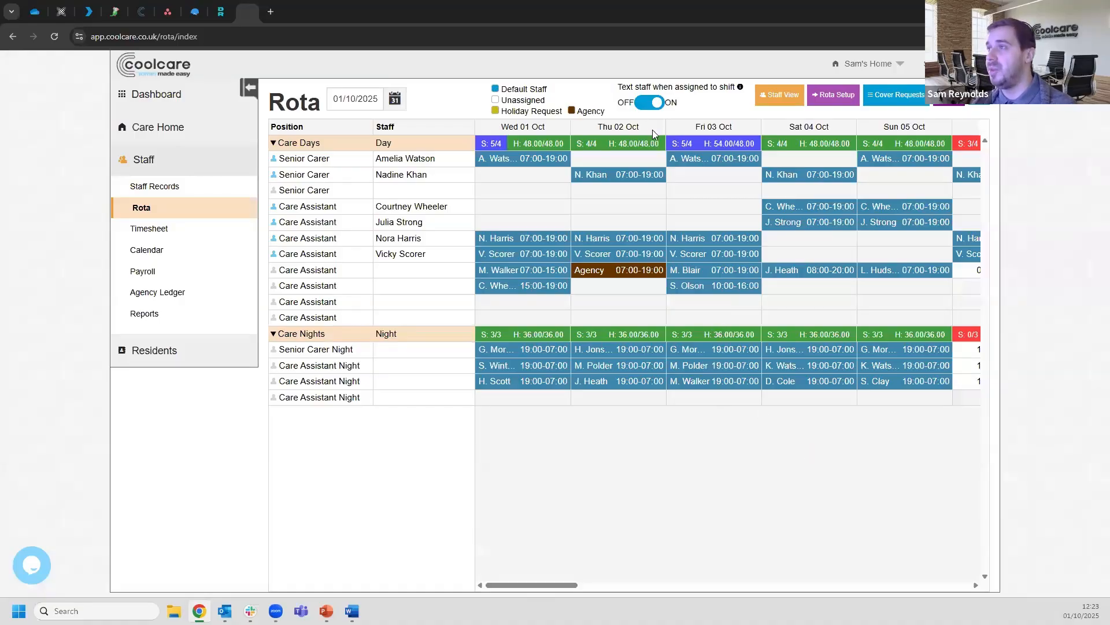
# Highlight the 'Text staff when assigned to shift' setting, then switch to the professional development slide
pyautogui.moveTo(619, 88); pyautogui.dragTo(739, 92)
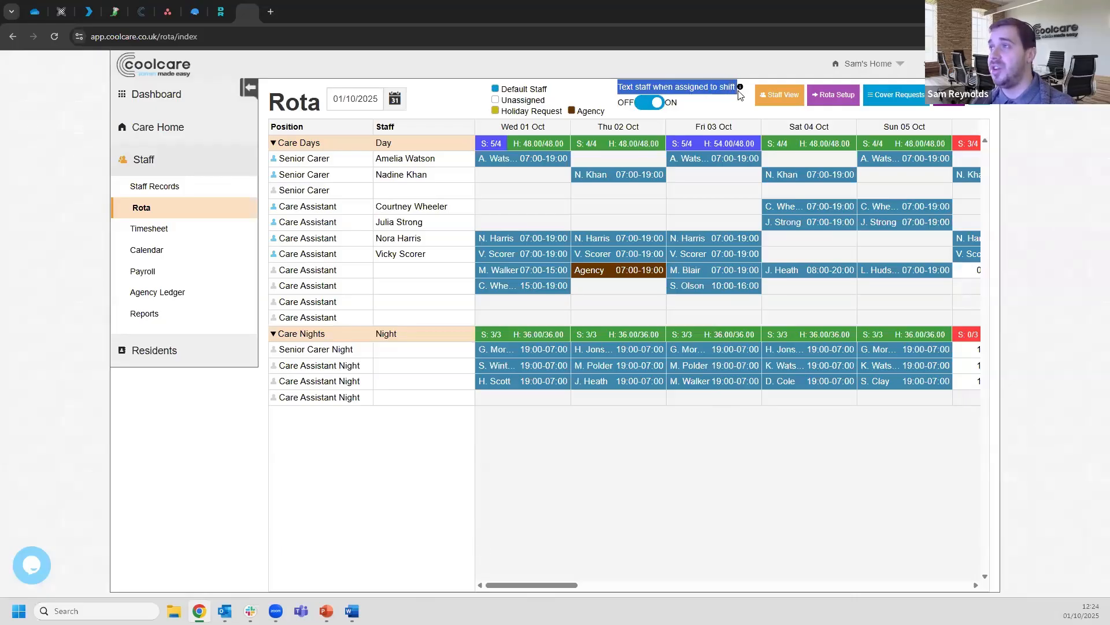
pyautogui.click(712, 100)
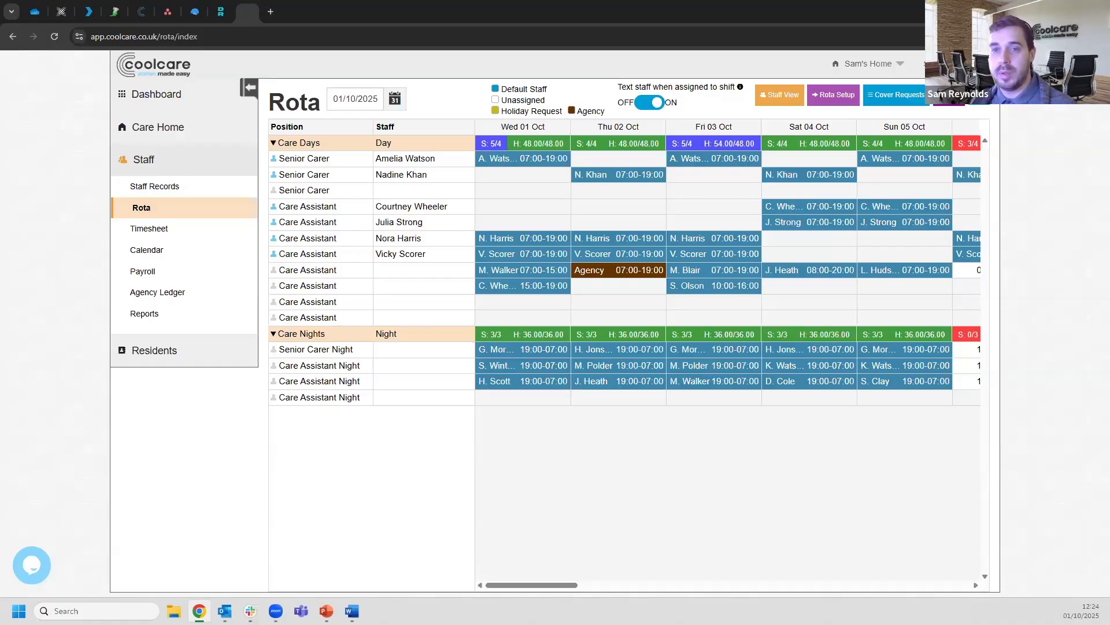
pyautogui.hotkey('alt', 'Tab')
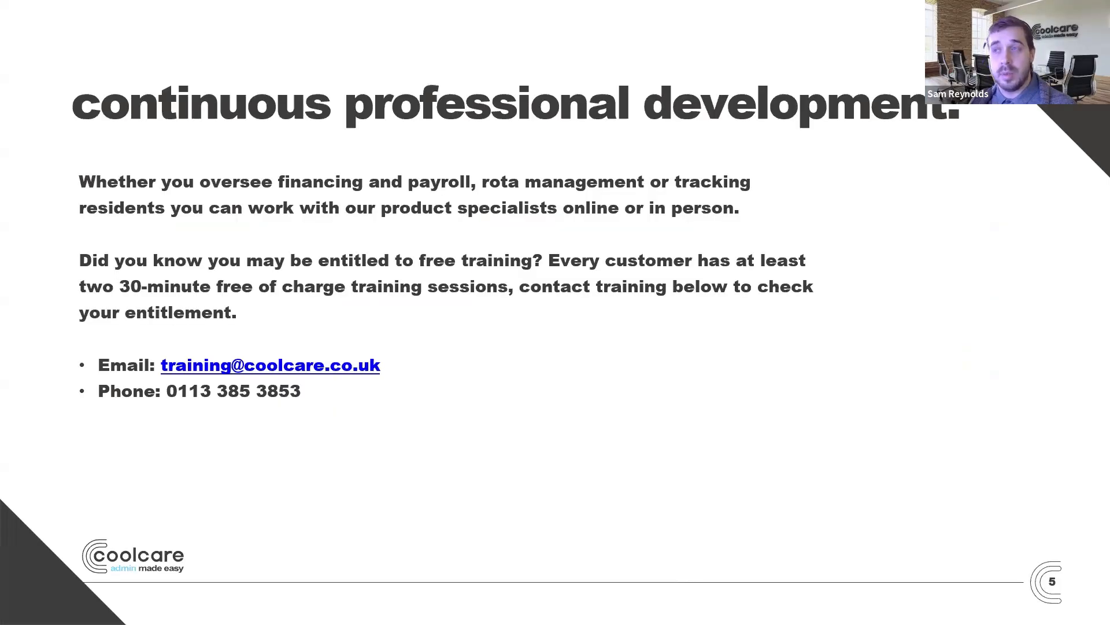